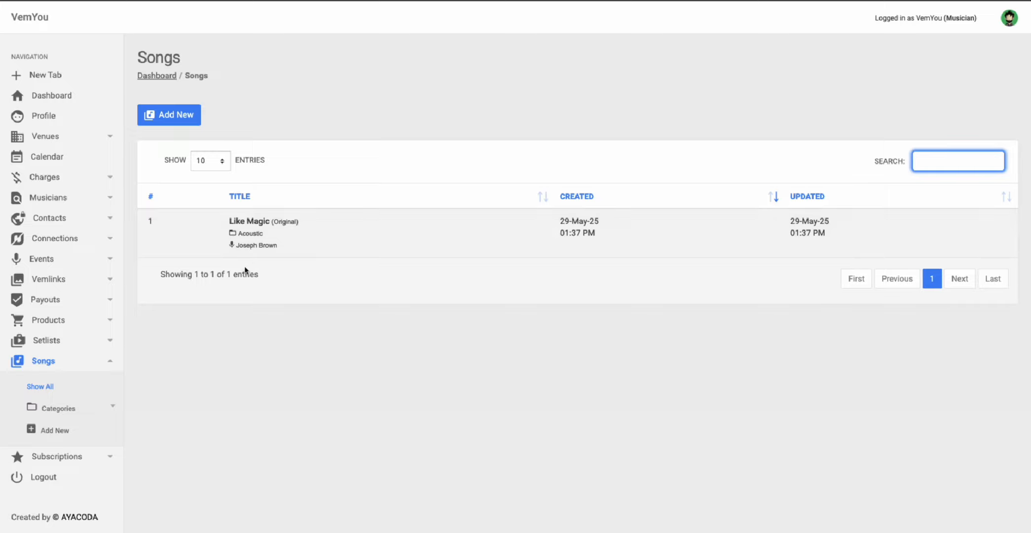
Step: Start a new original song titled Sameside
{"action": "left_click", "coordinate": [161, 115]}
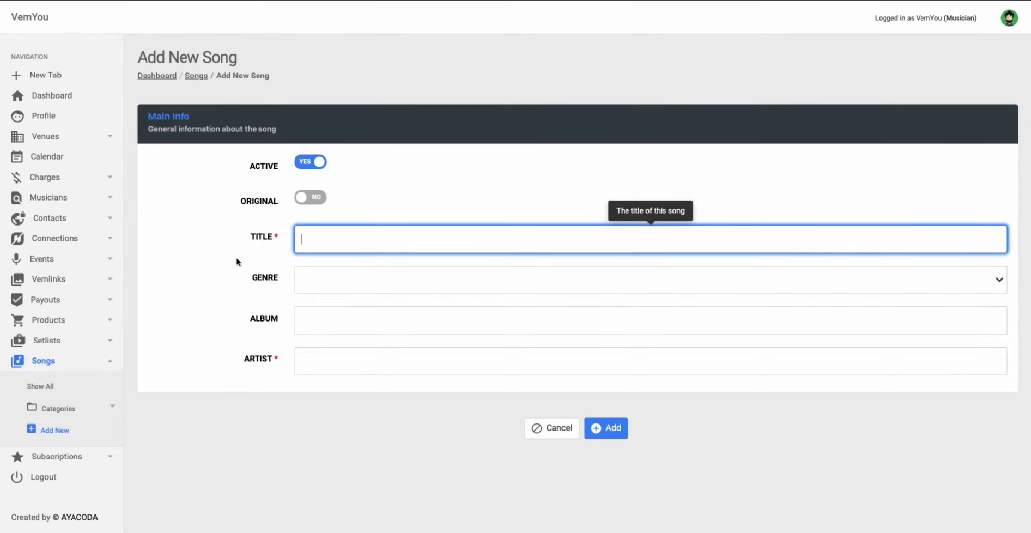
{"action": "left_click", "coordinate": [306, 199]}
{"action": "left_click", "coordinate": [322, 231]}
{"action": "type", "text": "Sameside"}
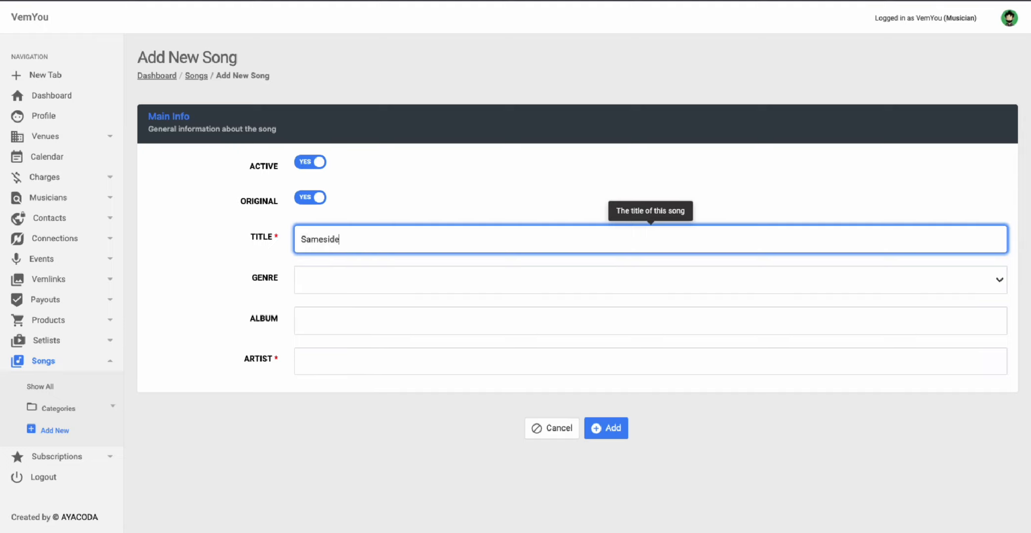
Step: Set Sameside's genre to Reggae, enter its artist, and save it
{"action": "left_click", "coordinate": [341, 281]}
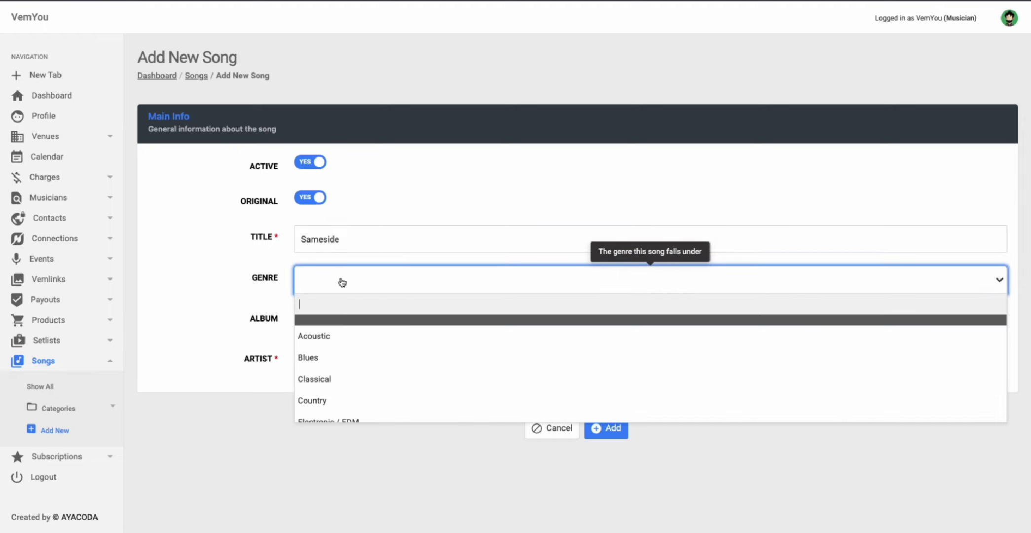
{"action": "type", "text": "Reg"}
{"action": "left_click", "coordinate": [326, 325]}
{"action": "left_click", "coordinate": [308, 358]}
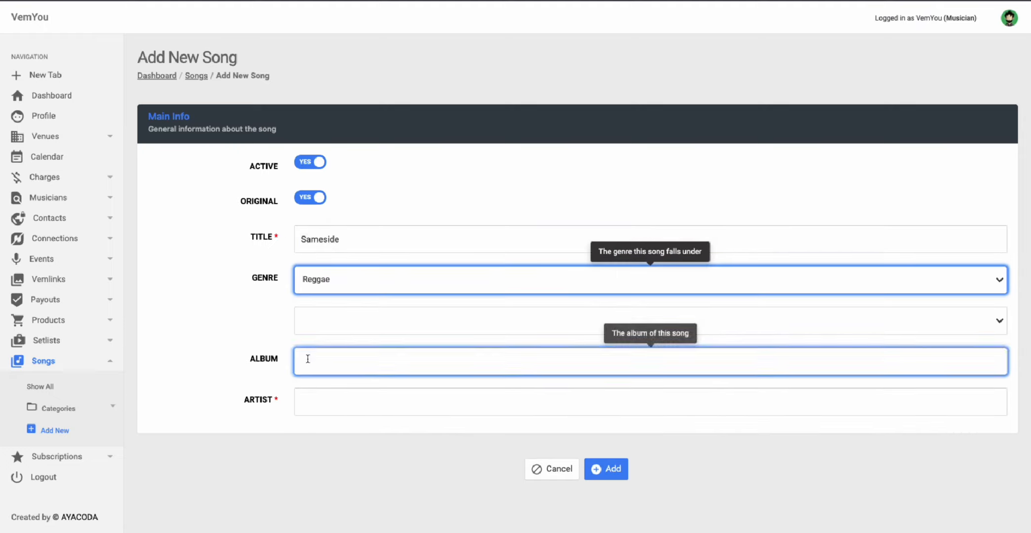
{"action": "left_click", "coordinate": [312, 398]}
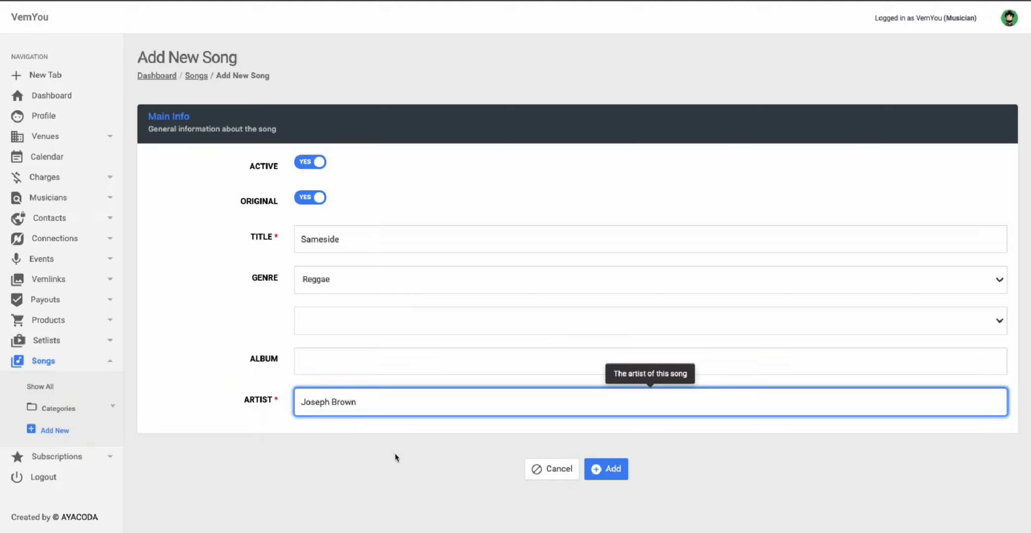
{"action": "left_click", "coordinate": [605, 468]}
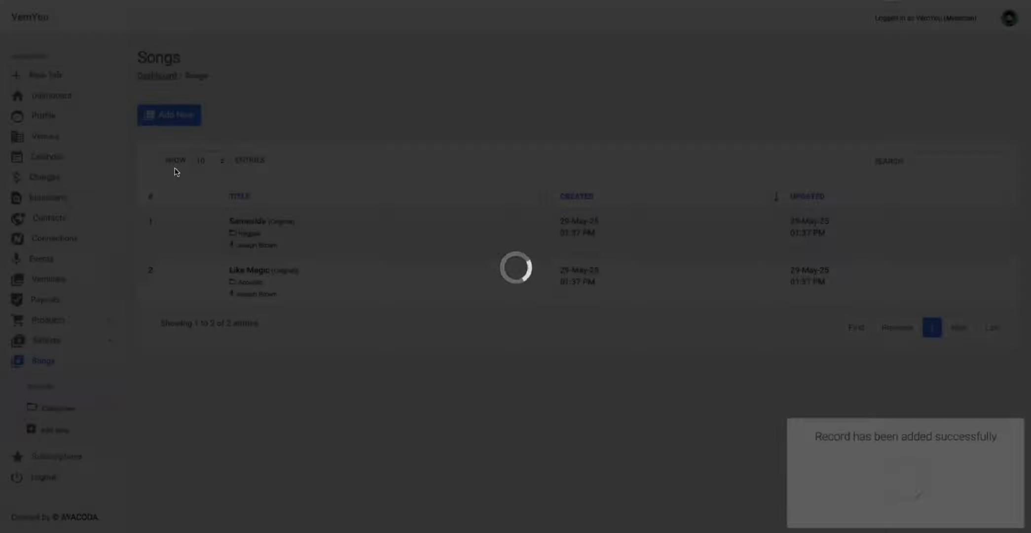
{"action": "left_click", "coordinate": [158, 117]}
Step: Start a new song titled Stand by me and enter its artist
{"action": "left_click", "coordinate": [166, 118]}
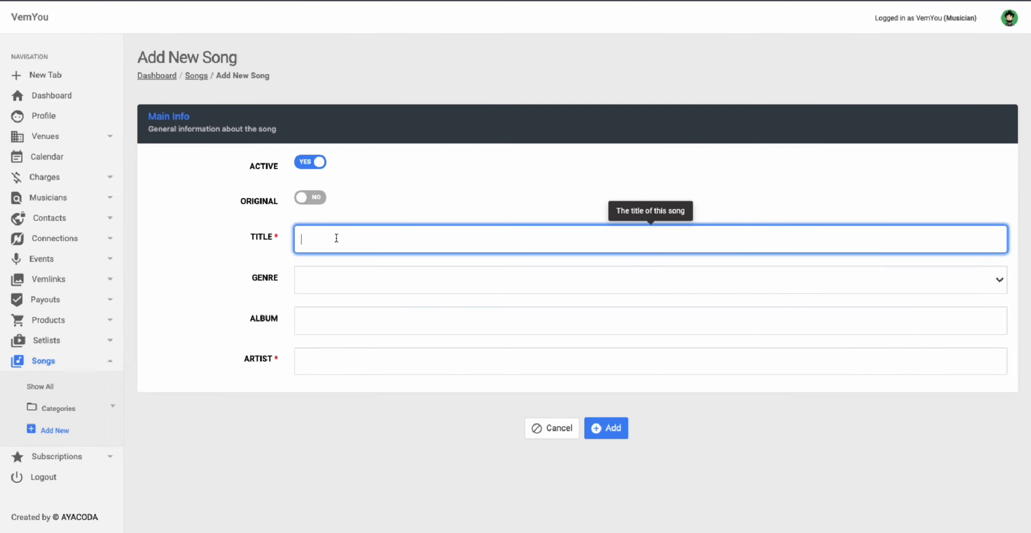
{"action": "type", "text": "Stand by mm"}
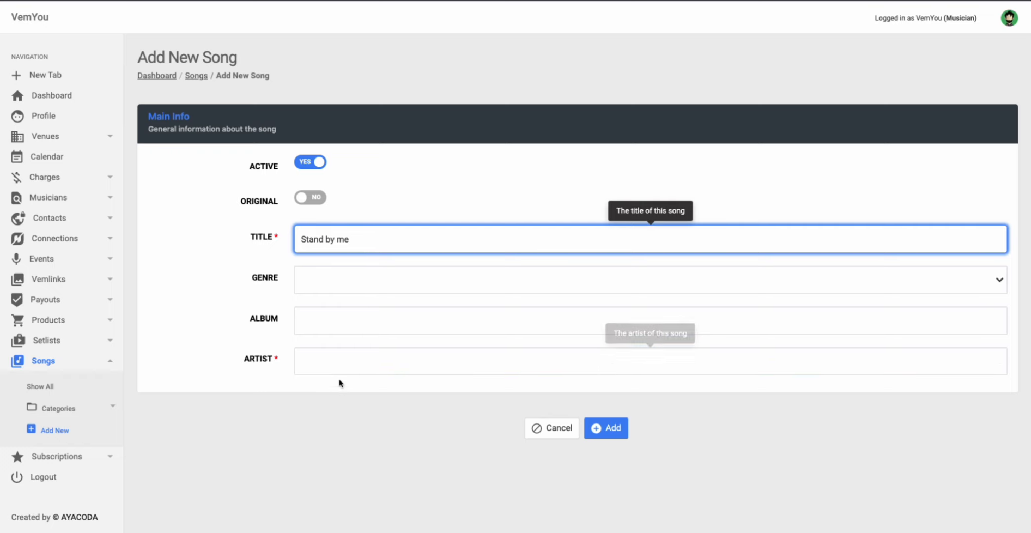
{"action": "left_click", "coordinate": [328, 368]}
{"action": "type", "text": "Ben E King"}
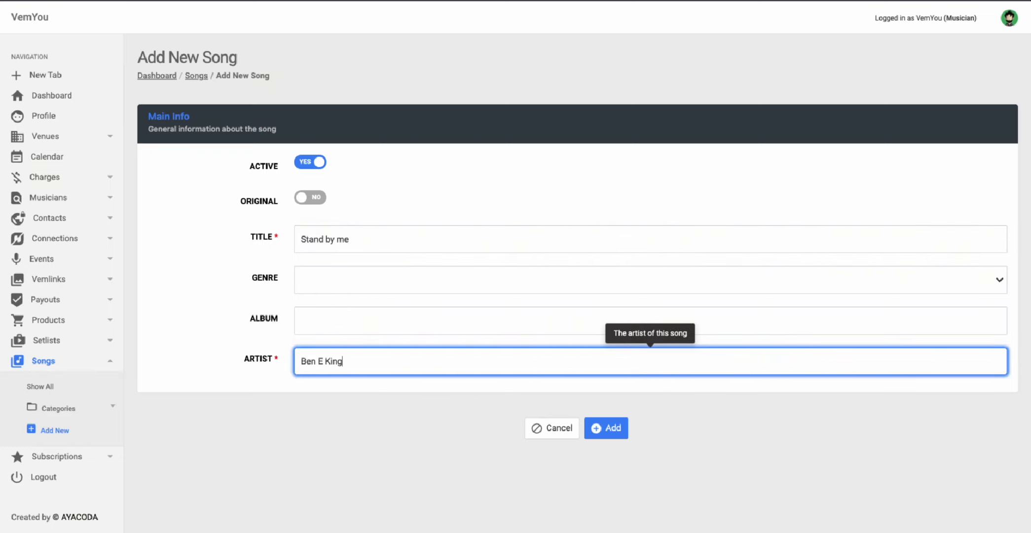
{"action": "left_click", "coordinate": [422, 308]}
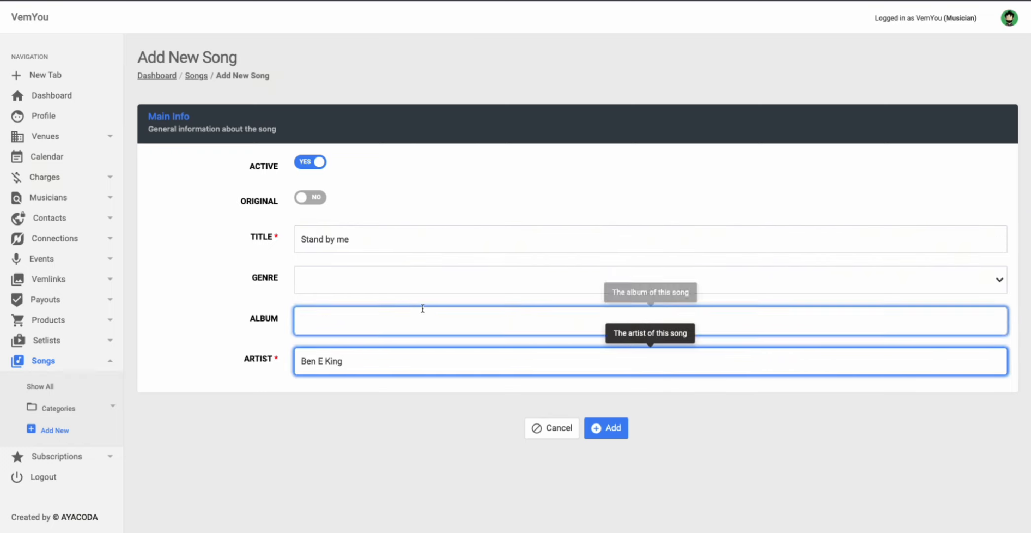
Step: Give Stand by me genre R&B / Soul, sub-genre Classic, and save it
{"action": "left_click", "coordinate": [368, 280]}
{"action": "type", "text": "So"}
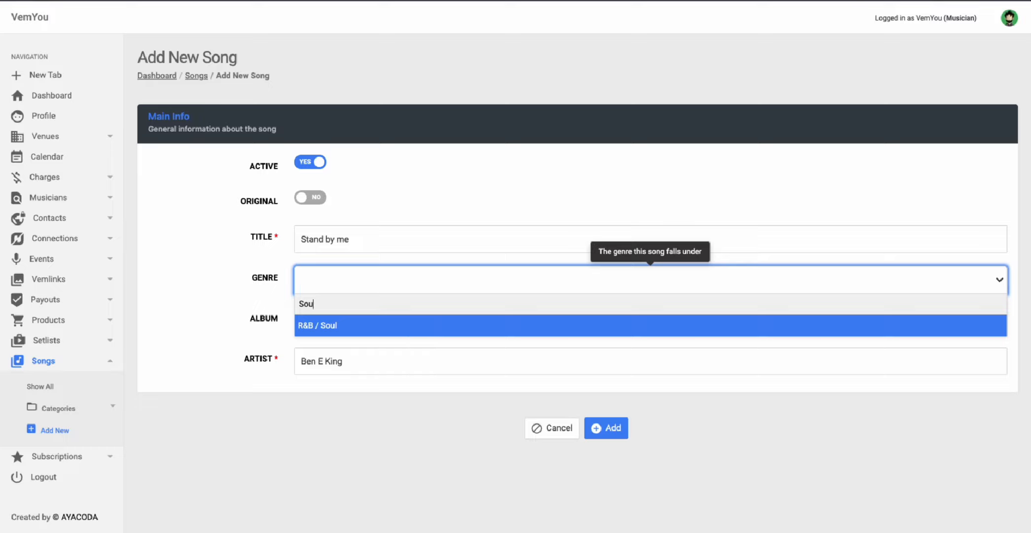
{"action": "type", "text": "u"}
{"action": "left_click", "coordinate": [341, 326]}
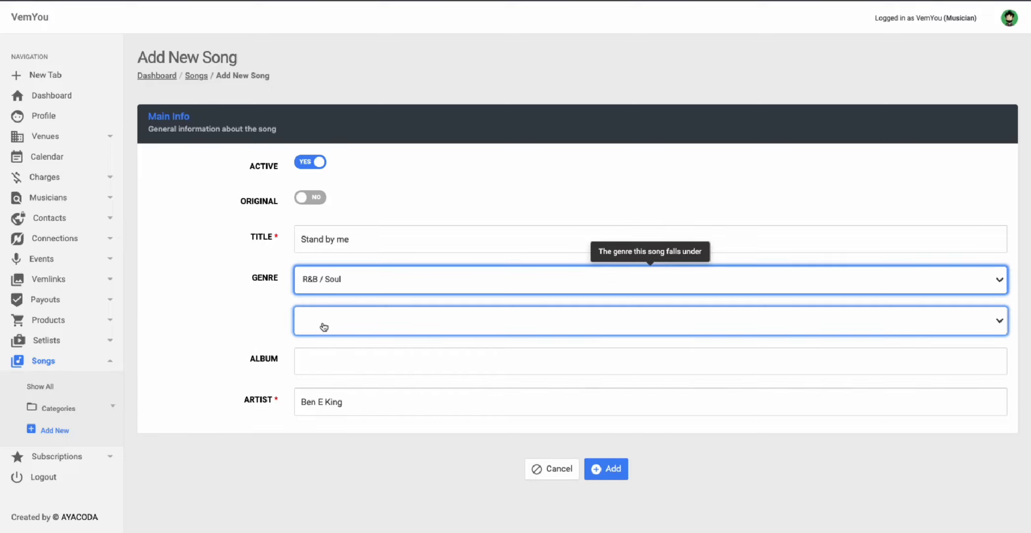
{"action": "left_click", "coordinate": [324, 326]}
{"action": "left_click", "coordinate": [330, 377]}
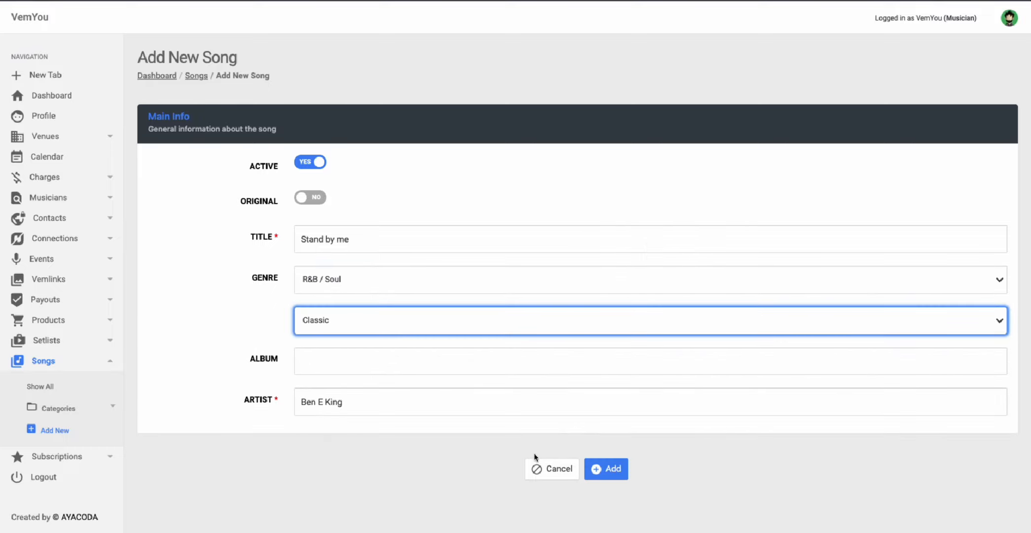
{"action": "left_click", "coordinate": [616, 474]}
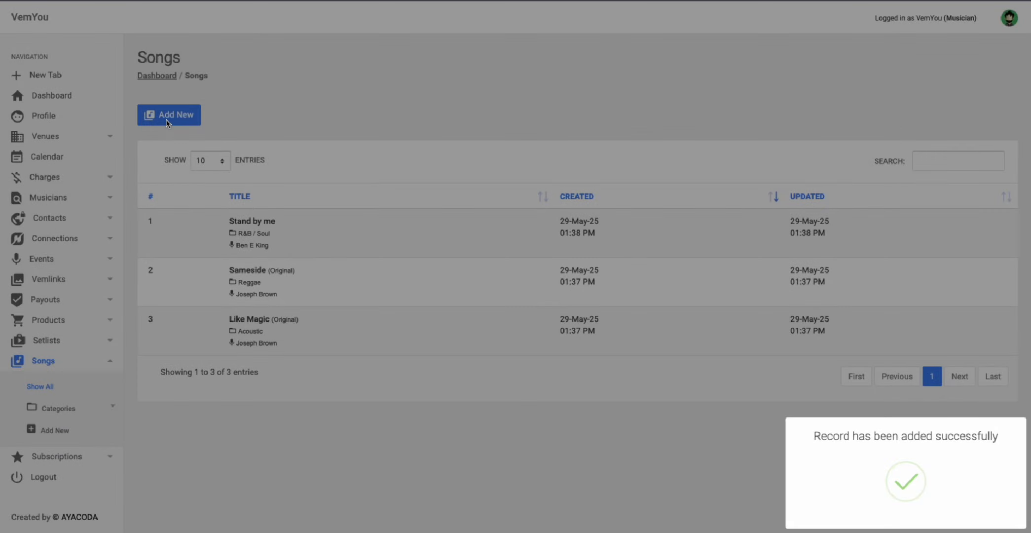
{"action": "left_click", "coordinate": [167, 115]}
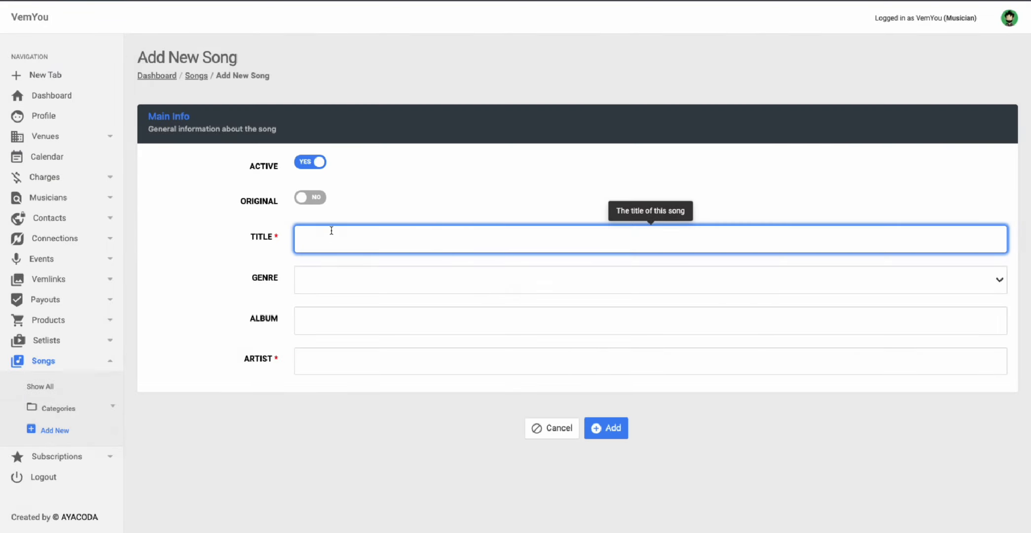
Step: Enter the title Sitting on a dock of the bay with genre R&B / Soul, sub-genre Classic
{"action": "type", "text": "Sitting on a dock of the bay"}
{"action": "key", "text": "Tab"}
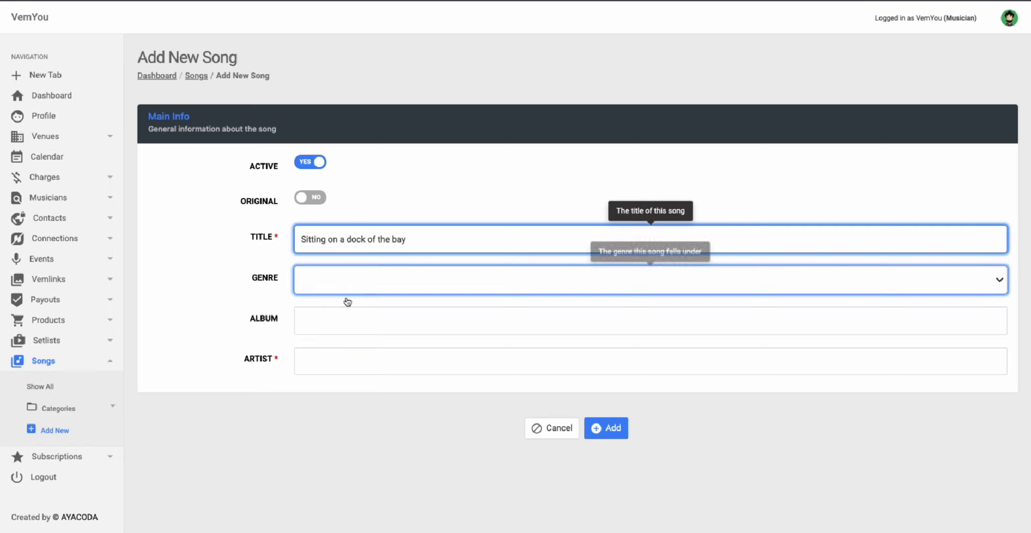
{"action": "left_click", "coordinate": [345, 285]}
{"action": "type", "text": "Sou;l"}
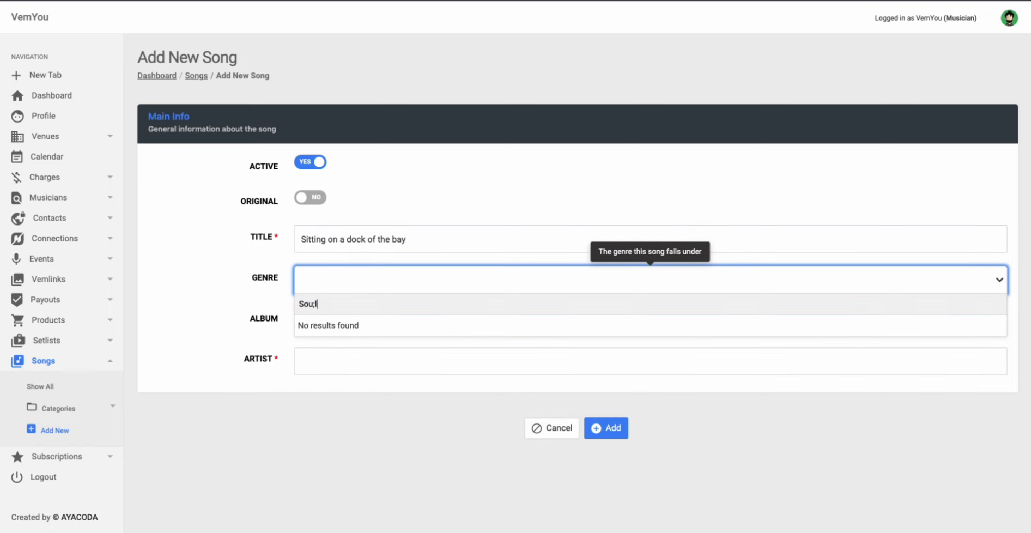
{"action": "key", "text": "BackSpace"}
{"action": "key", "text": "BackSpace"}
{"action": "left_click", "coordinate": [346, 325]}
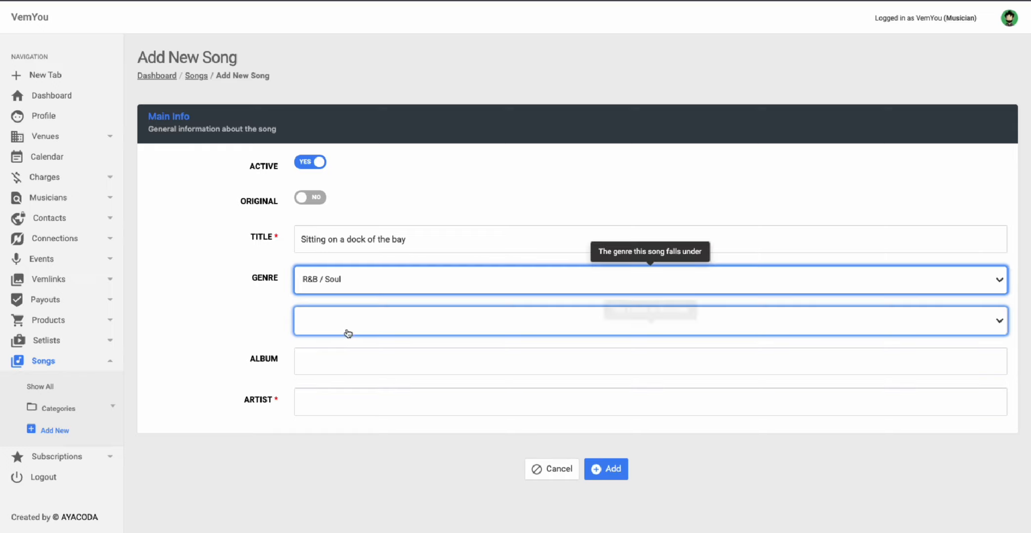
{"action": "left_click", "coordinate": [342, 332]}
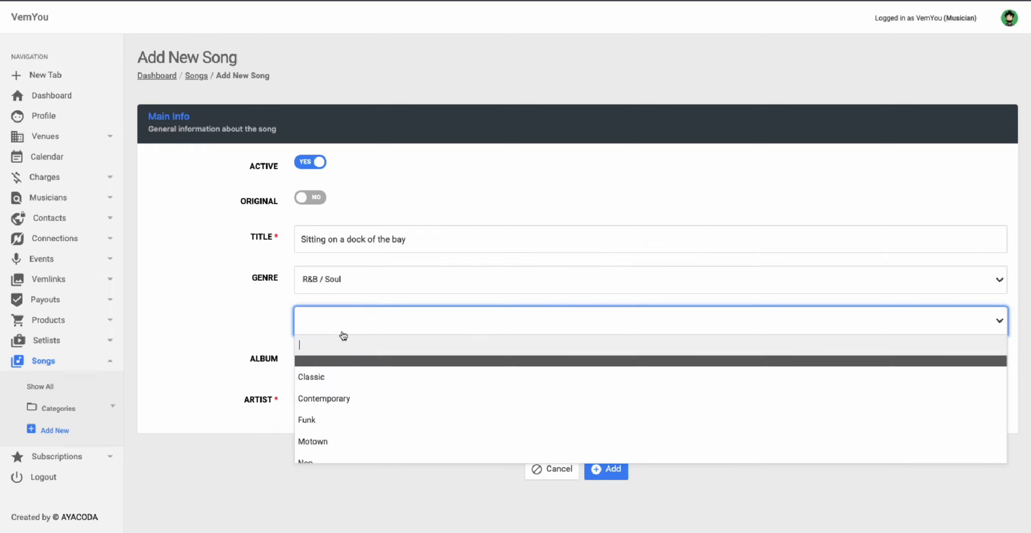
{"action": "left_click", "coordinate": [311, 377]}
Step: Enter the artist's name, then look up the song in a new Chrome tab
{"action": "left_click", "coordinate": [312, 405]}
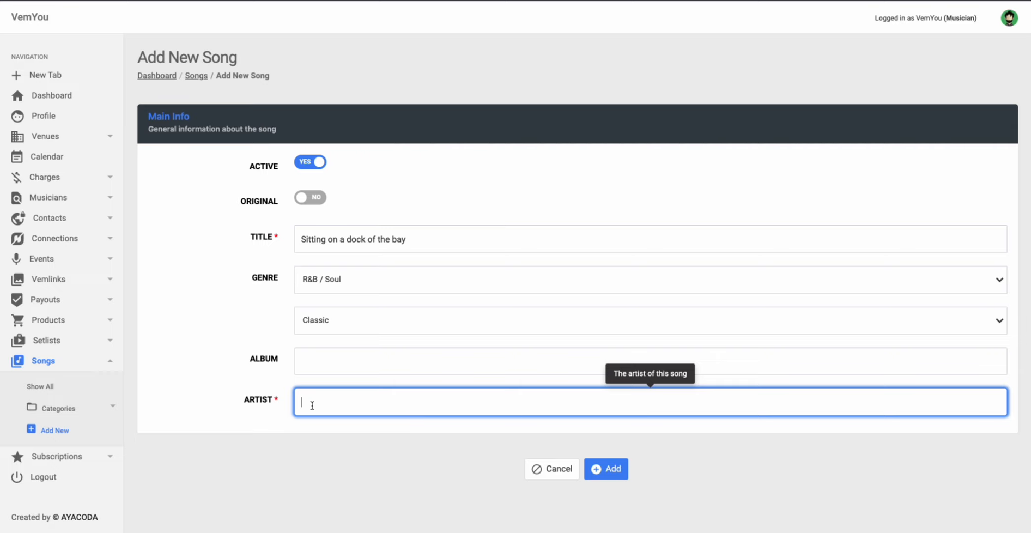
{"action": "type", "text": "Bill withers"}
{"action": "double_click", "coordinate": [322, 404]}
{"action": "type", "text": "Whithers"}
{"action": "key", "text": "ctrl+t"}
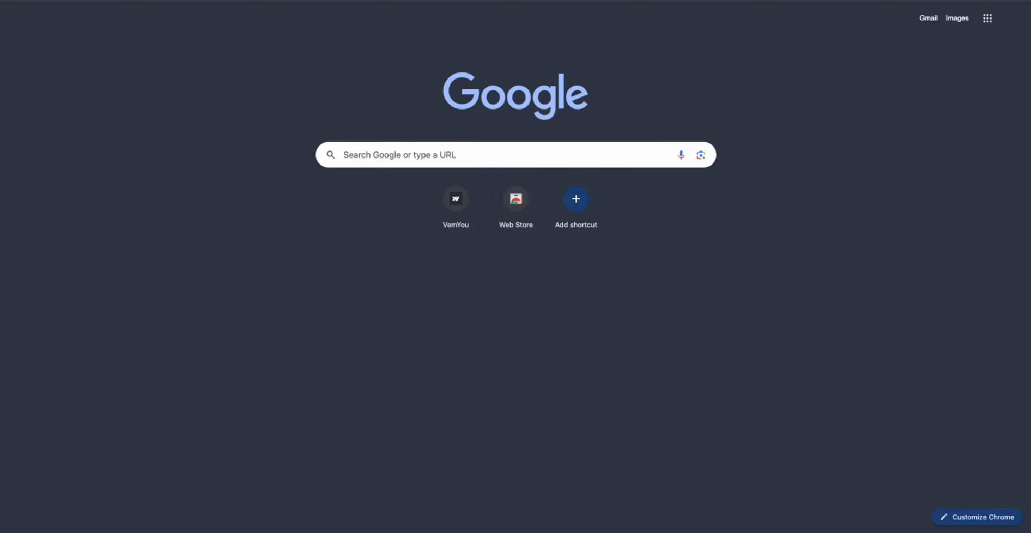
{"action": "type", "text": "sitting"}
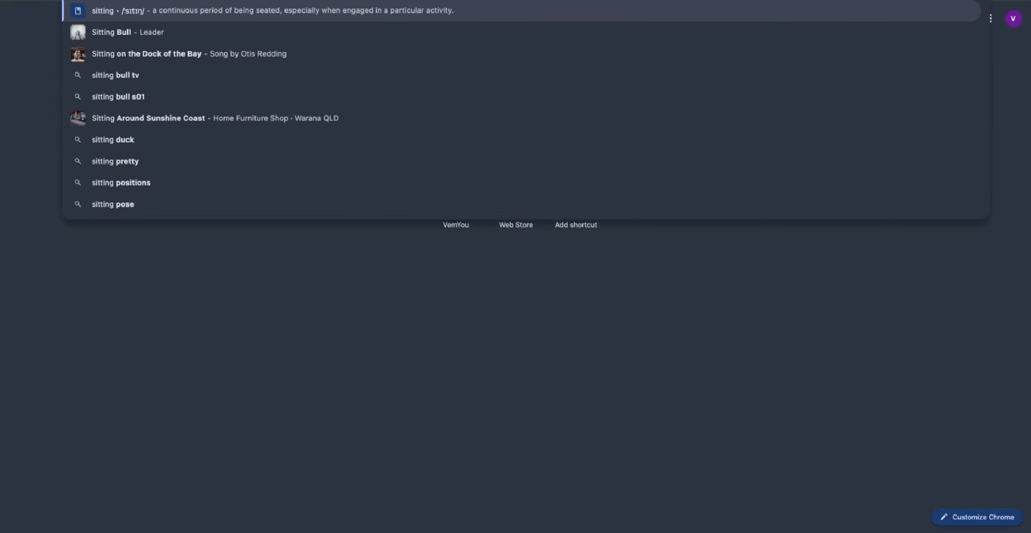
{"action": "left_click", "coordinate": [237, 53]}
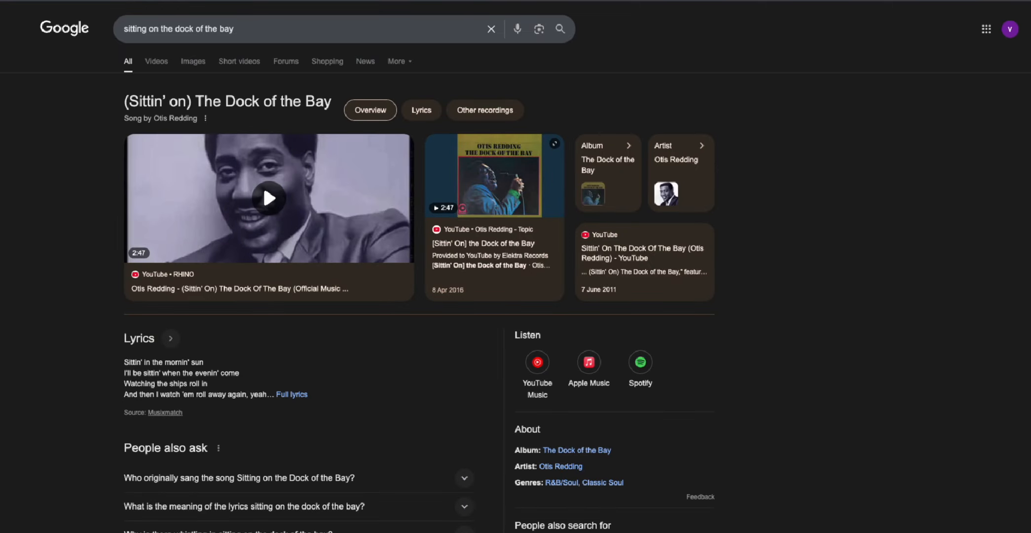
{"action": "key", "text": "ctrl+w"}
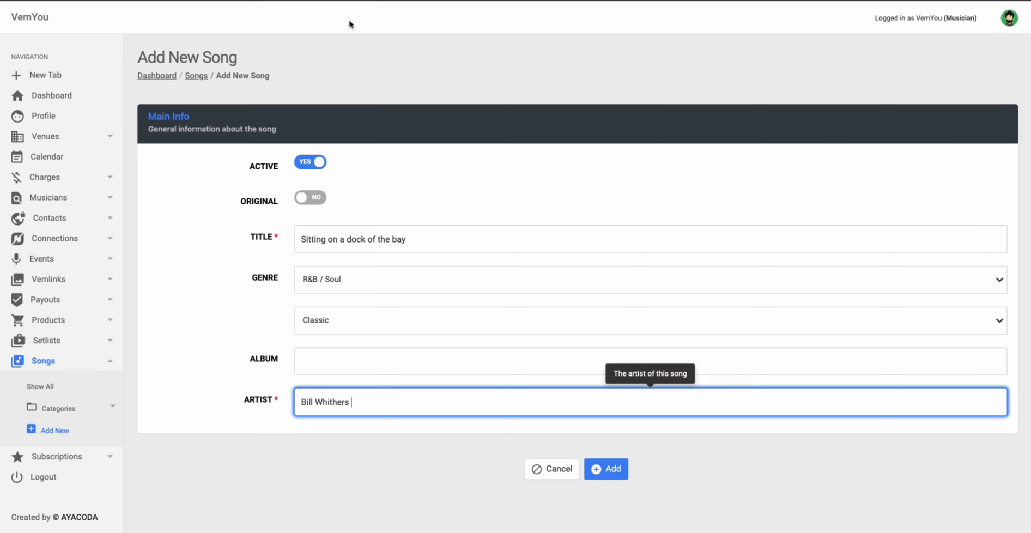
Step: Replace the artist with the corrected name and save Sitting on a dock of the bay
{"action": "triple_click", "coordinate": [333, 401]}
{"action": "type", "text": "Otis redding"}
{"action": "left_click", "coordinate": [605, 471]}
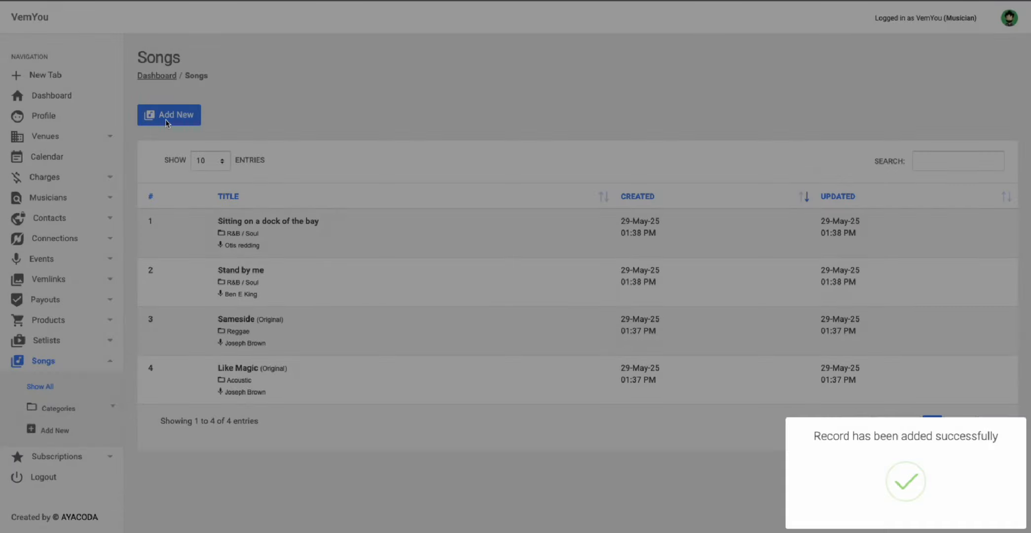
{"action": "left_click", "coordinate": [167, 121]}
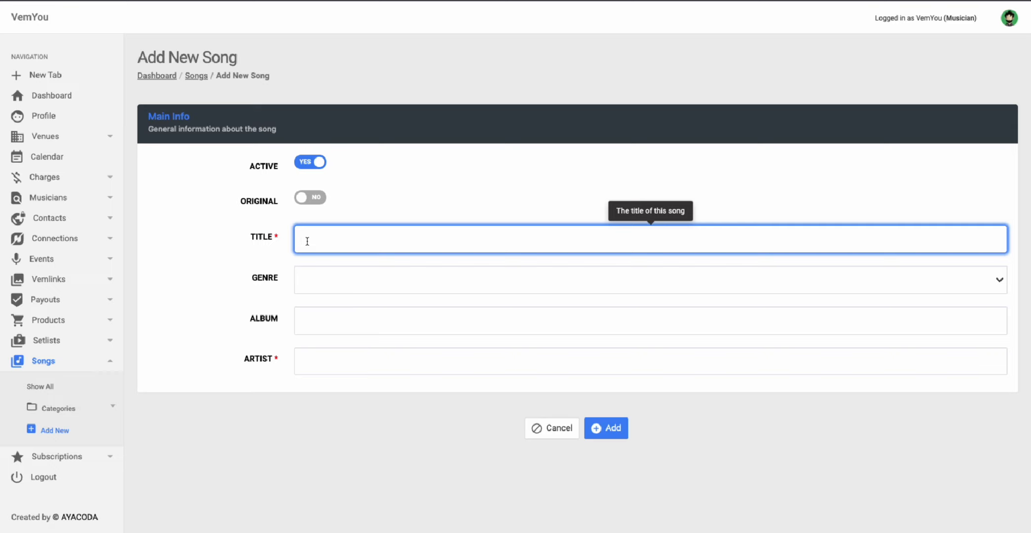
Step: Replace the started Wonderwall title with Three little birdies
{"action": "type", "text": "Wonderwall"}
{"action": "double_click", "coordinate": [318, 243]}
{"action": "key", "text": "BackSpace"}
{"action": "type", "text": "Three little birdies"}
{"action": "key", "text": "Tab"}
Step: Set the genre to Reggae, enter the artist, and save the song
{"action": "left_click", "coordinate": [329, 285]}
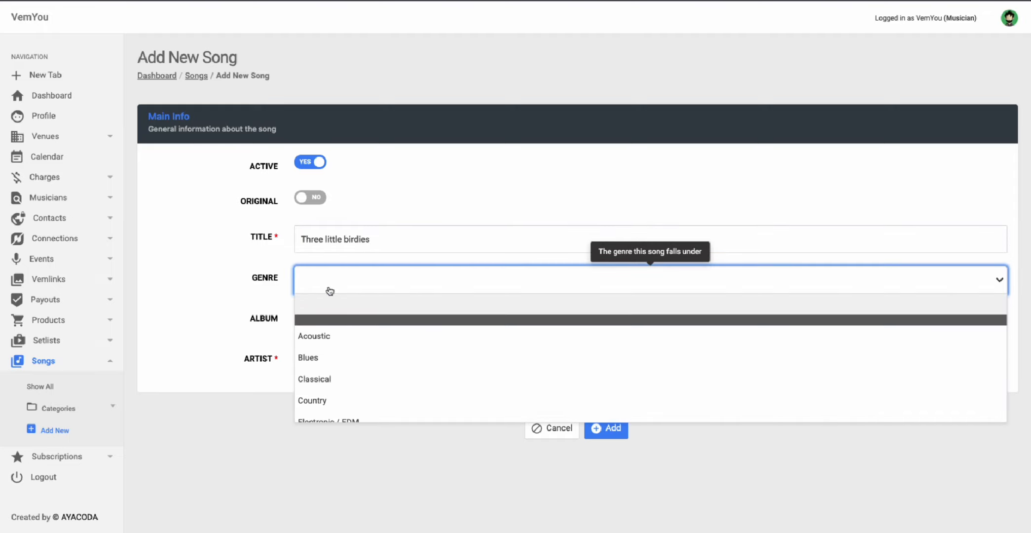
{"action": "type", "text": "Reg"}
{"action": "left_click", "coordinate": [340, 327]}
{"action": "left_click", "coordinate": [327, 399]}
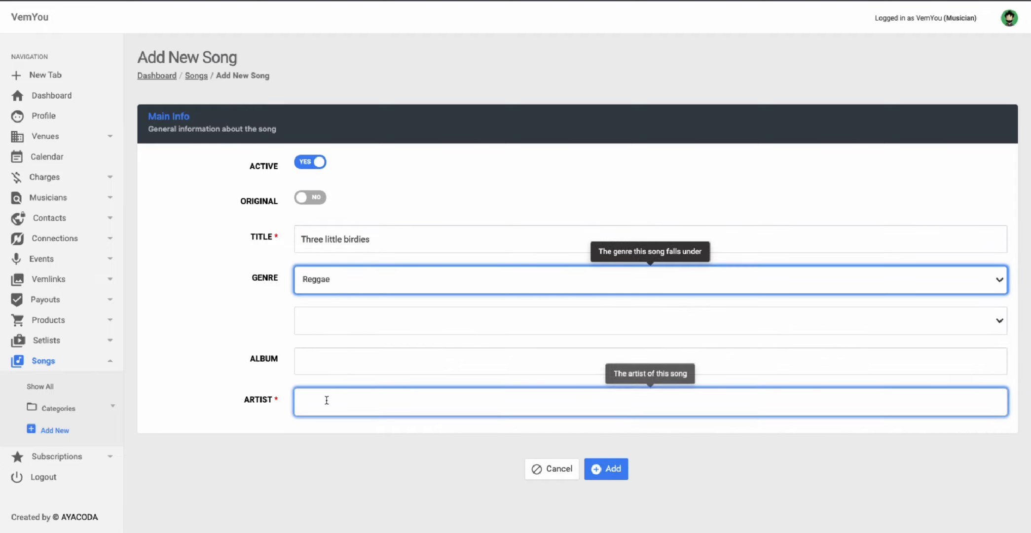
{"action": "type", "text": "Bob Marley"}
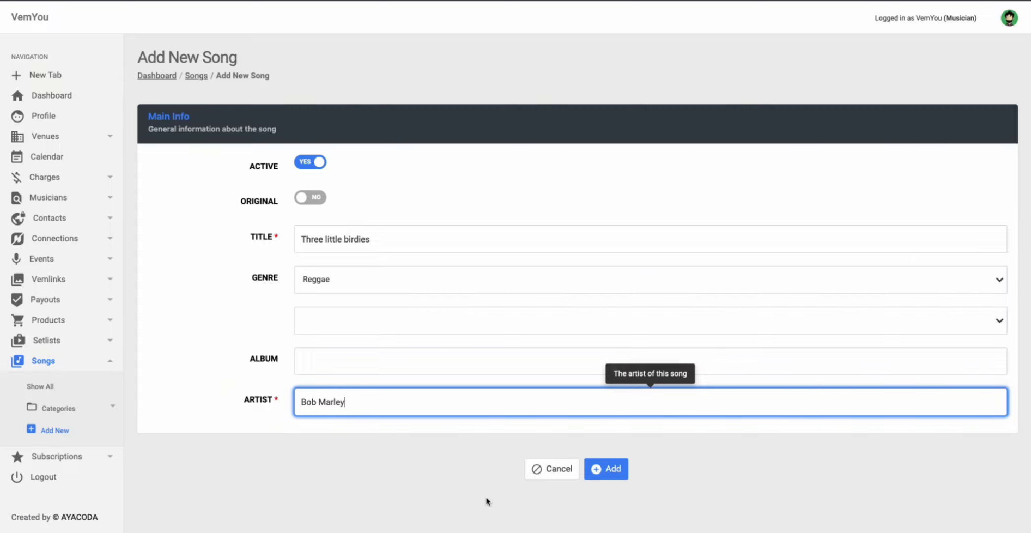
{"action": "left_click", "coordinate": [614, 472]}
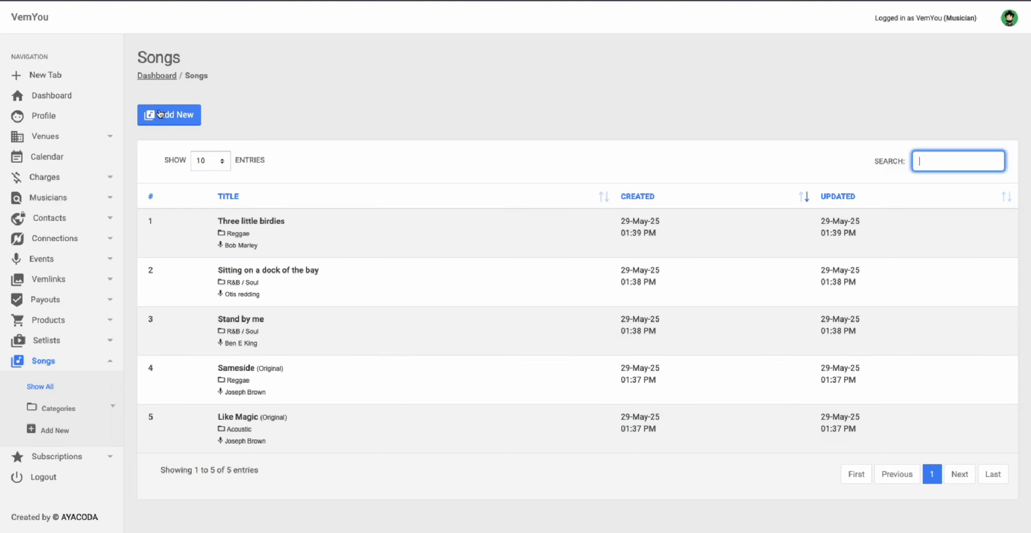
Step: Start a new song titled Aint no sunshine with genre R&B / Soul, sub-genre Classic
{"action": "left_click", "coordinate": [171, 117]}
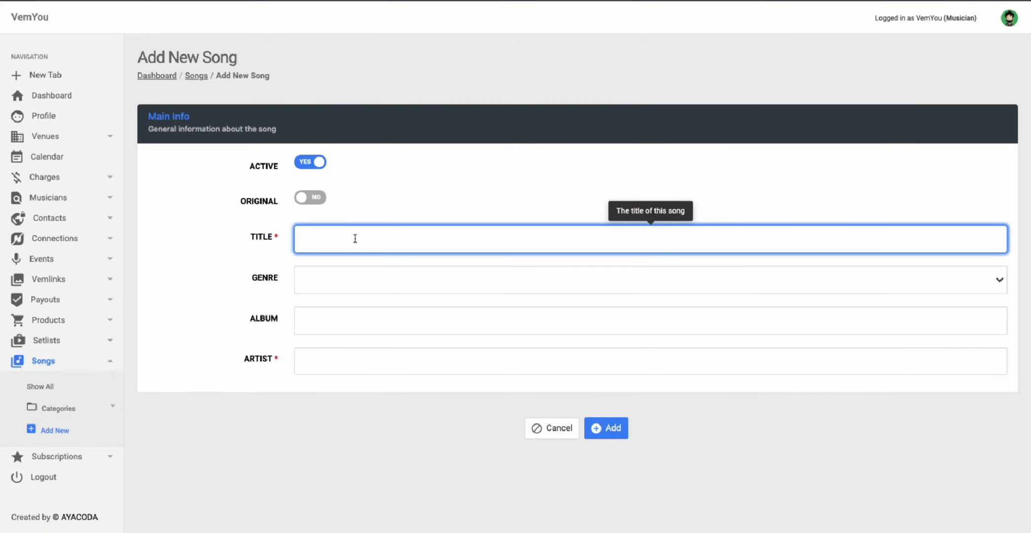
{"action": "type", "text": "Aint no sund"}
{"action": "type", "text": "hine"}
{"action": "left_click", "coordinate": [372, 280]}
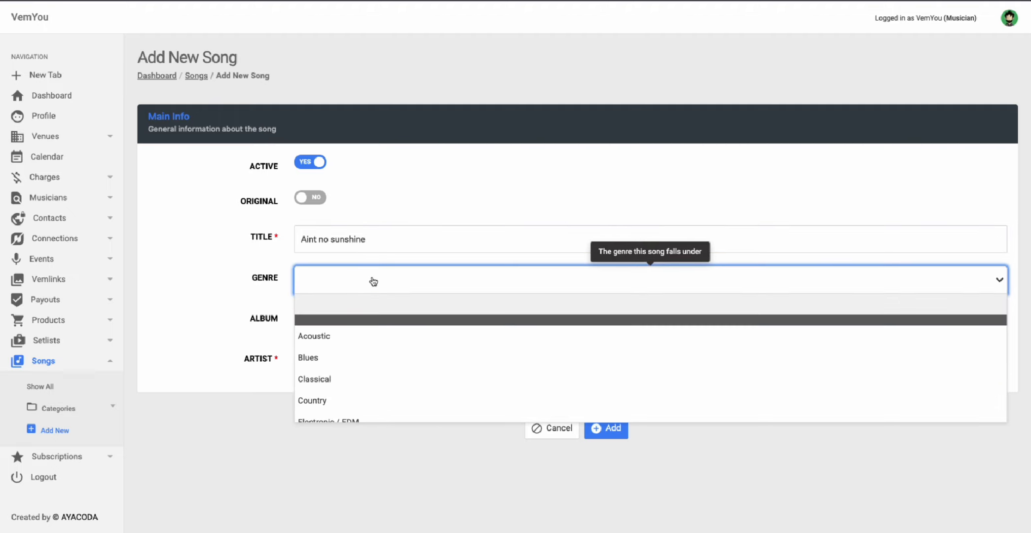
{"action": "type", "text": "Soul"}
{"action": "left_click", "coordinate": [377, 326]}
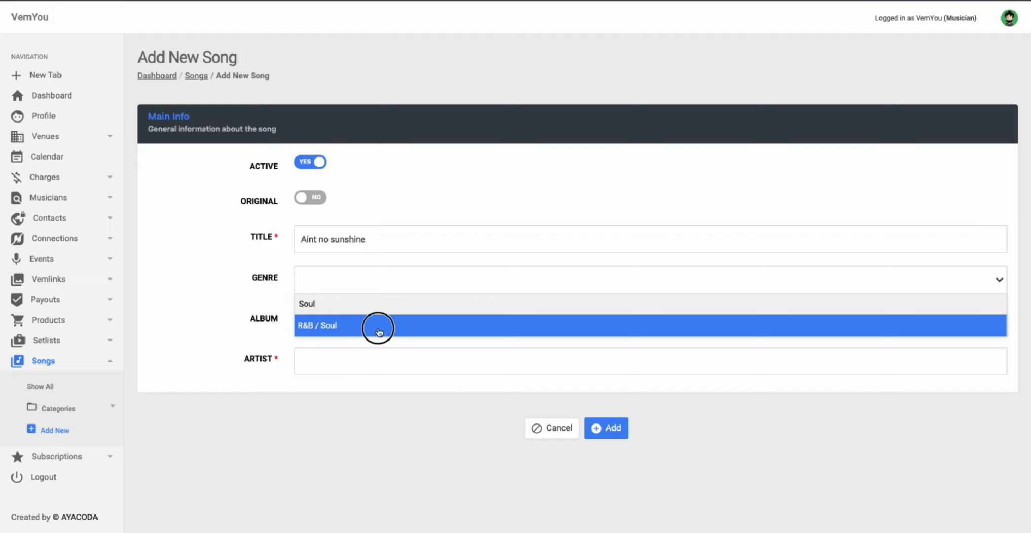
{"action": "left_click", "coordinate": [338, 331]}
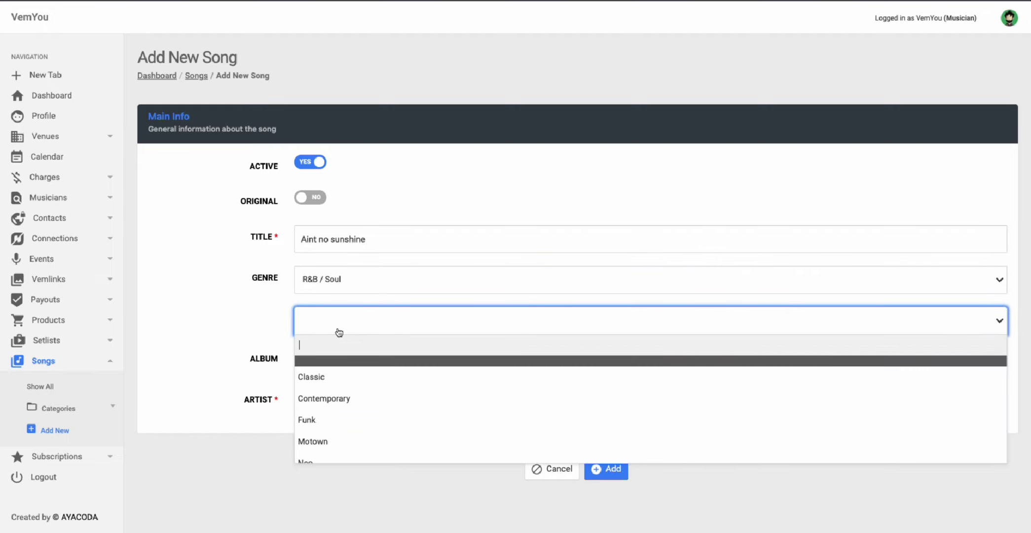
{"action": "left_click", "coordinate": [334, 383]}
Step: Enter the artist and save Aint no sunshine with Ctrl+S
{"action": "left_click", "coordinate": [315, 407]}
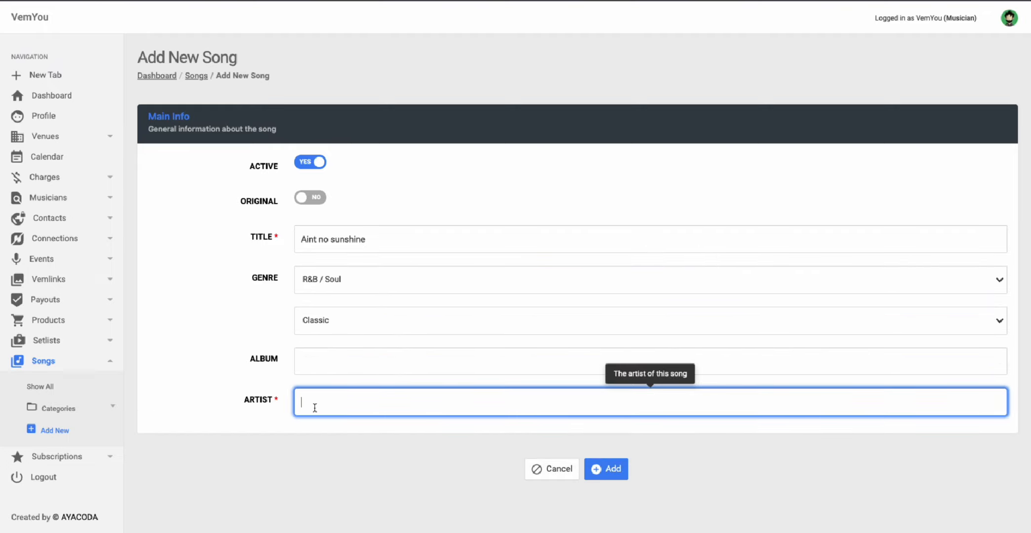
{"action": "type", "text": "Bill Withers"}
{"action": "left_click", "coordinate": [239, 366]}
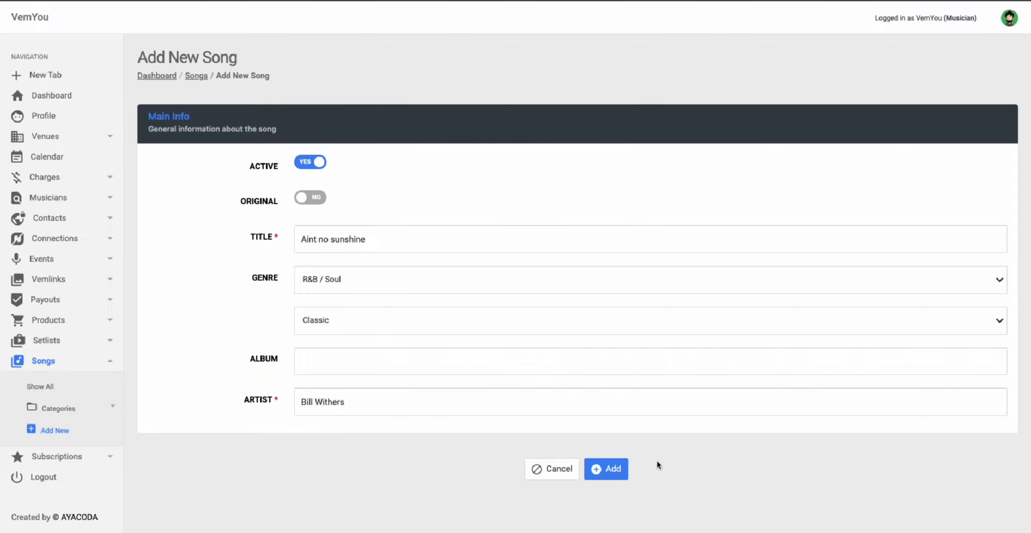
{"action": "key", "text": "ctrl+s"}
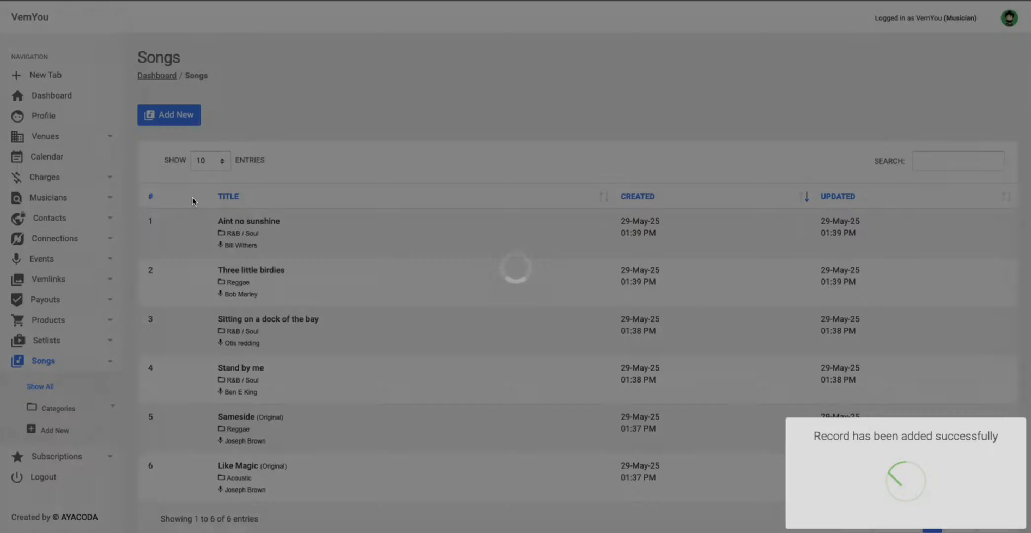
Step: Scroll through the six songs in the Songs list and expand the Setlists sidebar menu
{"action": "scroll", "coordinate": [212, 300], "scroll_direction": "down", "scroll_amount": 2}
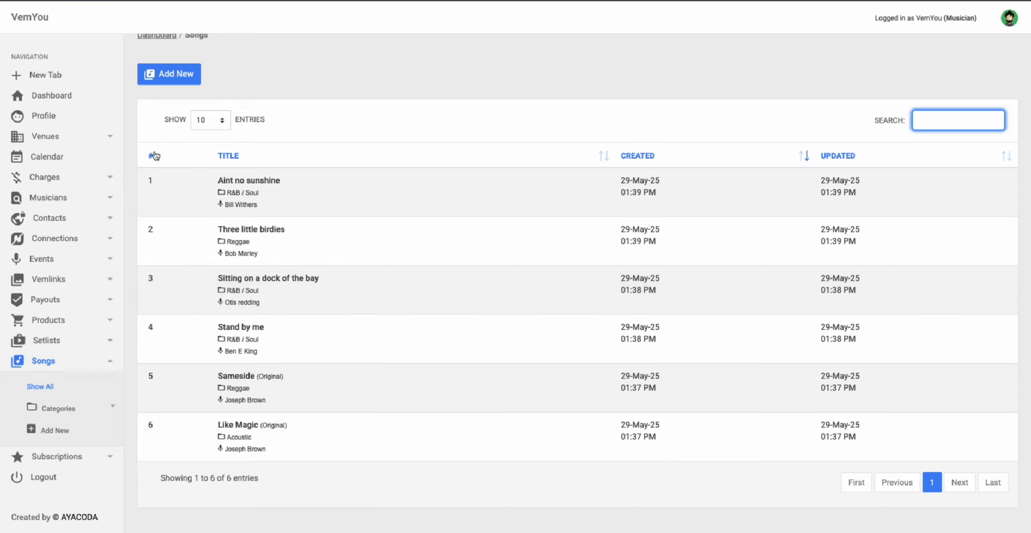
{"action": "left_click", "coordinate": [169, 126]}
{"action": "left_click_drag", "start_coordinate": [160, 122], "coordinate": [307, 125]}
{"action": "left_click", "coordinate": [288, 123]}
{"action": "left_click", "coordinate": [164, 132]}
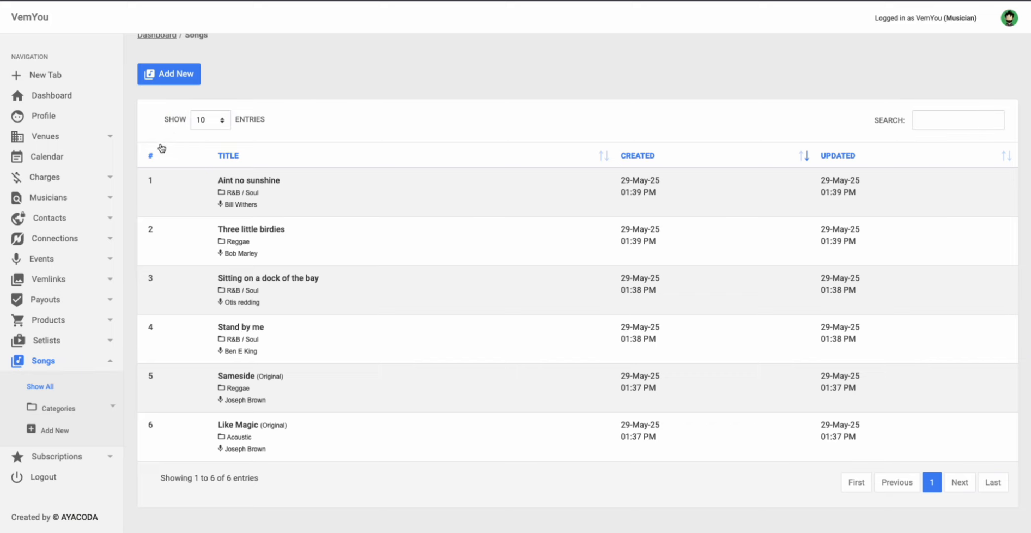
{"action": "scroll", "coordinate": [161, 149], "scroll_direction": "down", "scroll_amount": 1}
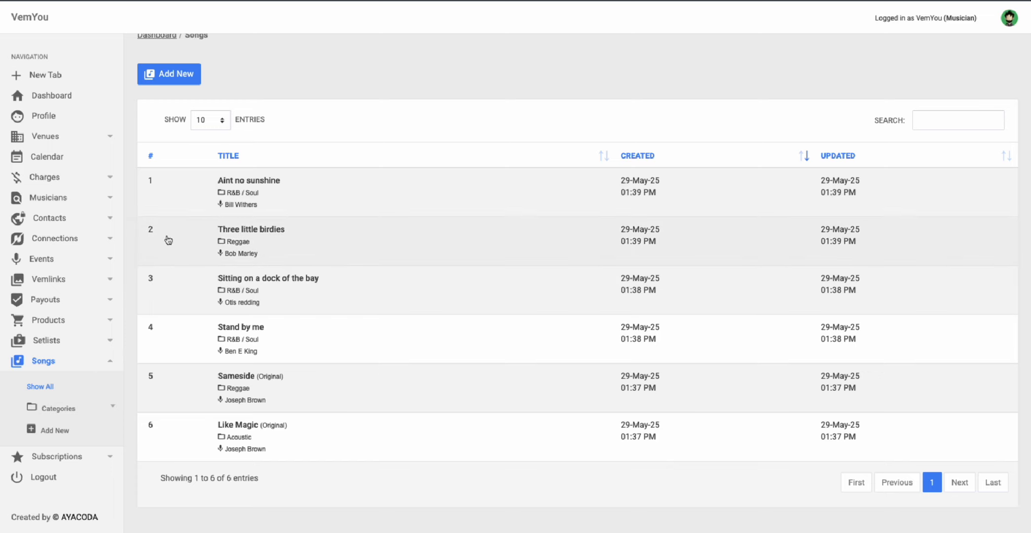
{"action": "left_click", "coordinate": [58, 340]}
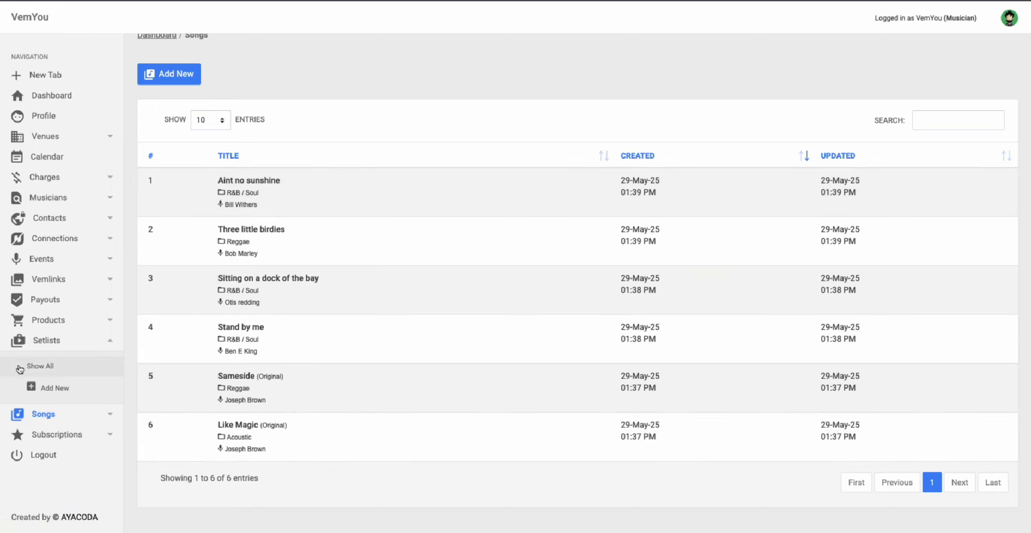
Step: View the empty setlists table, return to the dashboard, and start a new setlist
{"action": "left_click", "coordinate": [53, 367]}
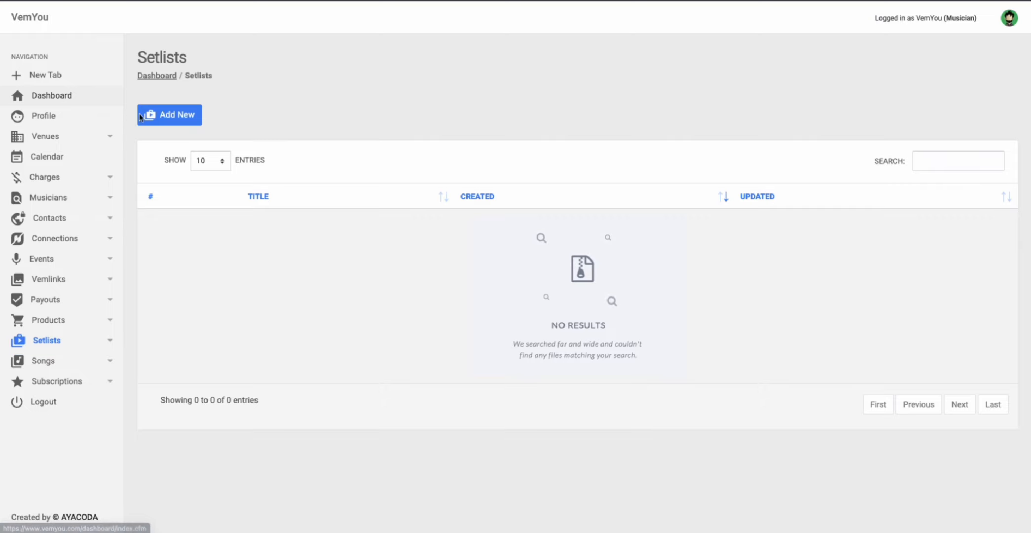
{"action": "left_click", "coordinate": [64, 103]}
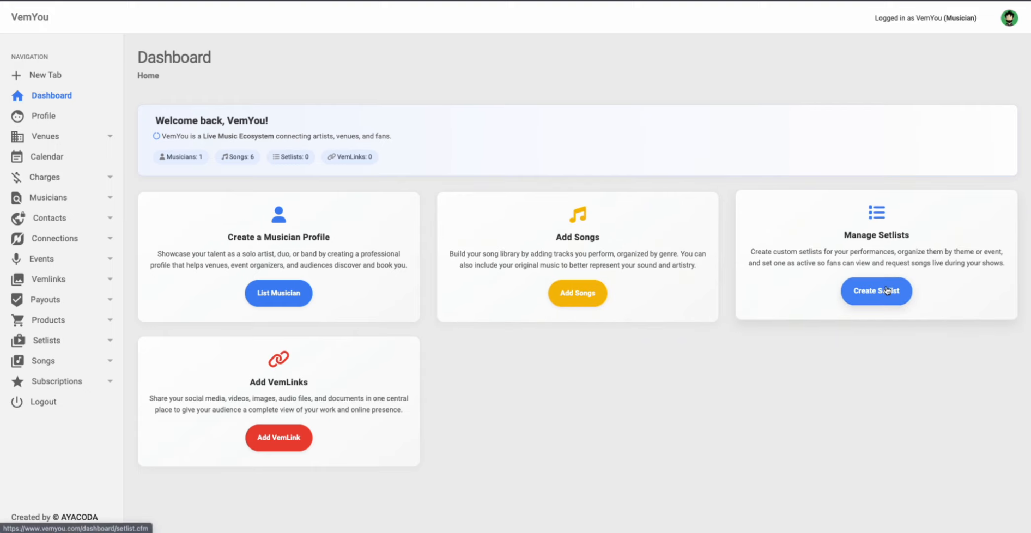
{"action": "left_click", "coordinate": [887, 294]}
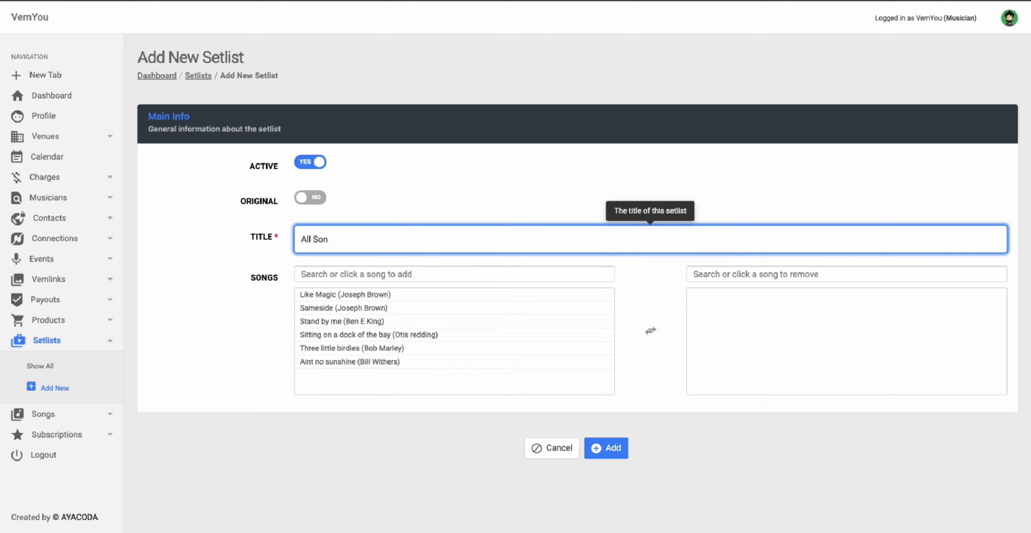
Step: Title the setlist All Songs, move all six songs into it, and save
{"action": "left_click", "coordinate": [255, 248]}
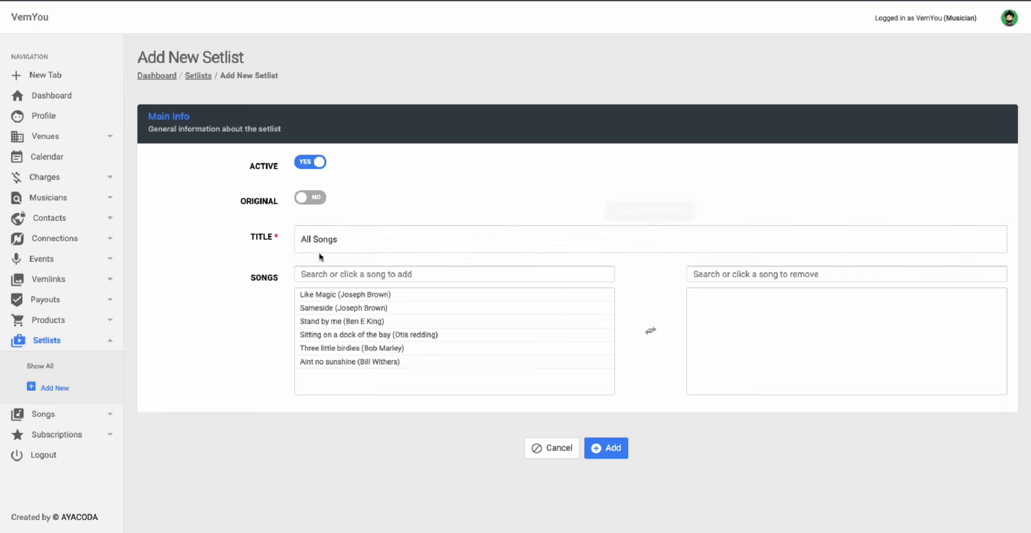
{"action": "left_click", "coordinate": [360, 296]}
{"action": "left_click", "coordinate": [360, 295]}
{"action": "left_click", "coordinate": [360, 295]}
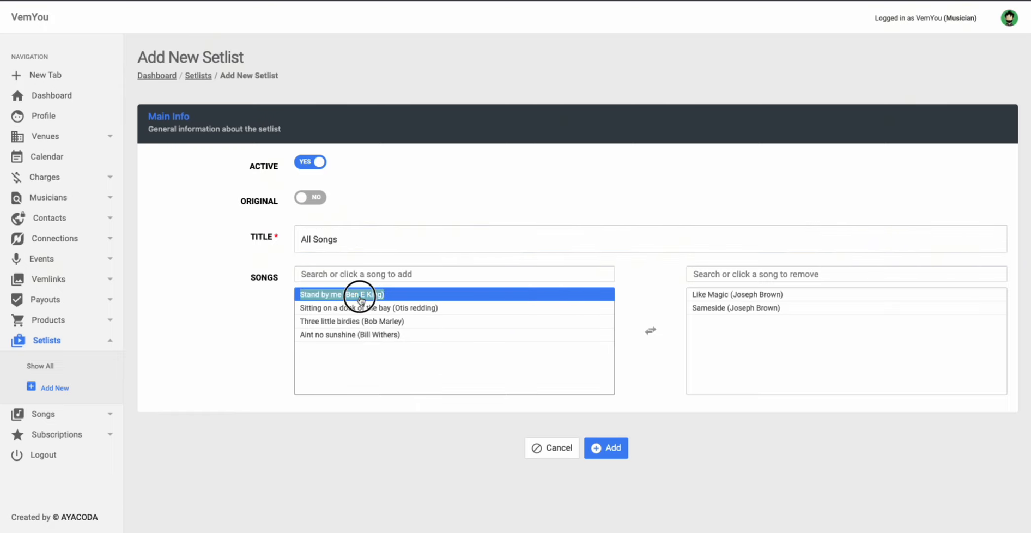
{"action": "left_click", "coordinate": [360, 295]}
{"action": "left_click", "coordinate": [360, 295]}
{"action": "left_click", "coordinate": [360, 299]}
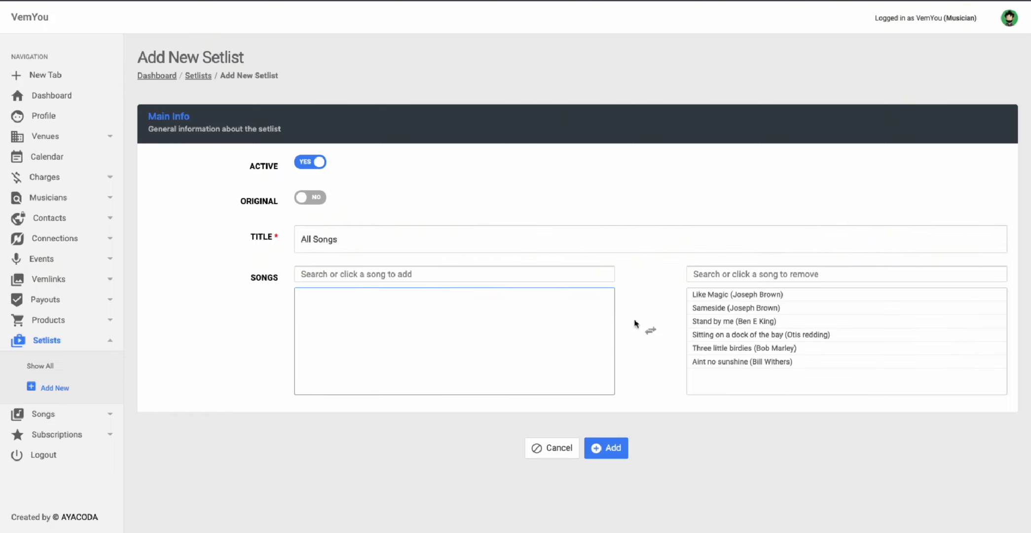
{"action": "left_click", "coordinate": [604, 450]}
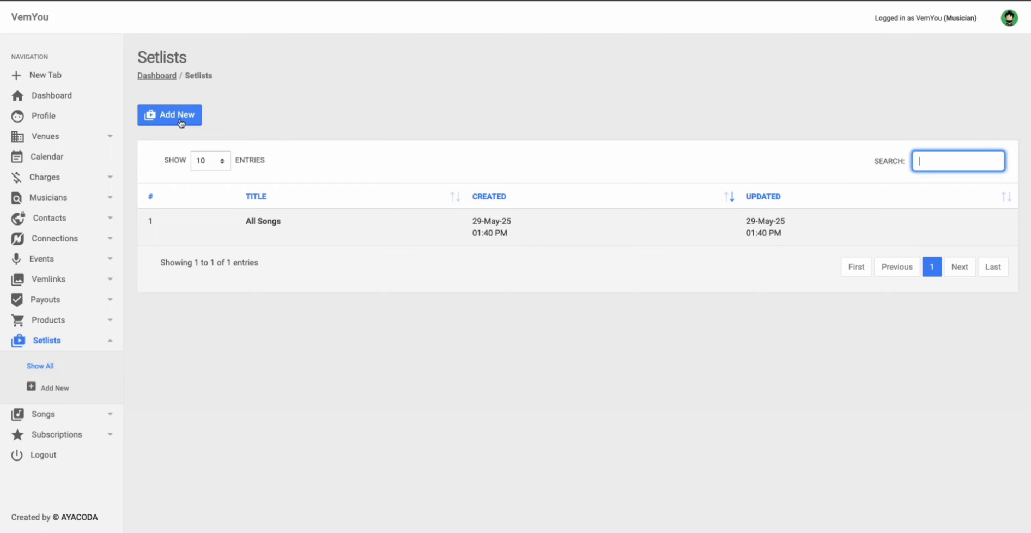
Step: Save a Mood setter setlist with Stand by me, Sitting on a dock of the bay, Three little birdies and Aint no sunshine
{"action": "left_click", "coordinate": [179, 117]}
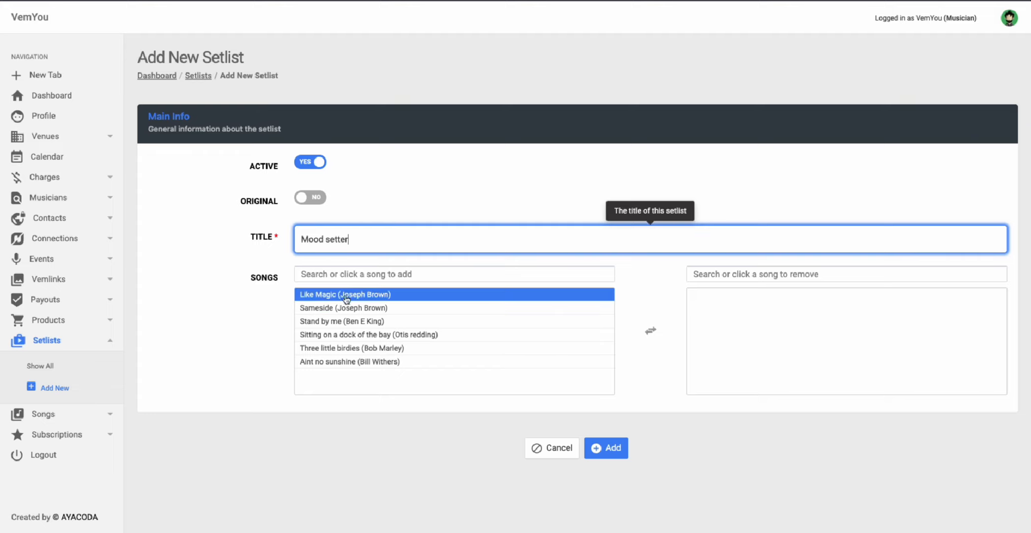
{"action": "left_click", "coordinate": [337, 321]}
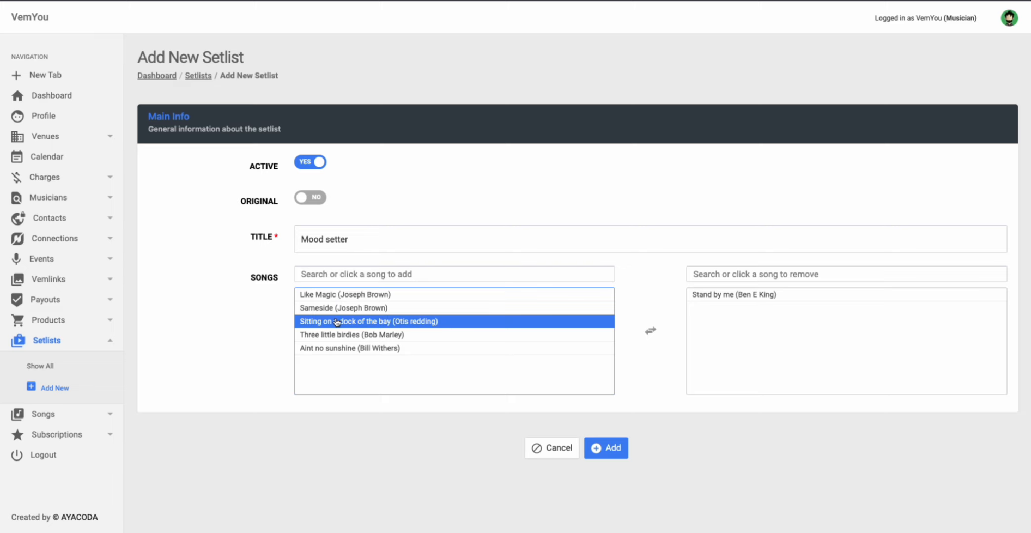
{"action": "left_click", "coordinate": [338, 321]}
{"action": "left_click", "coordinate": [425, 321]}
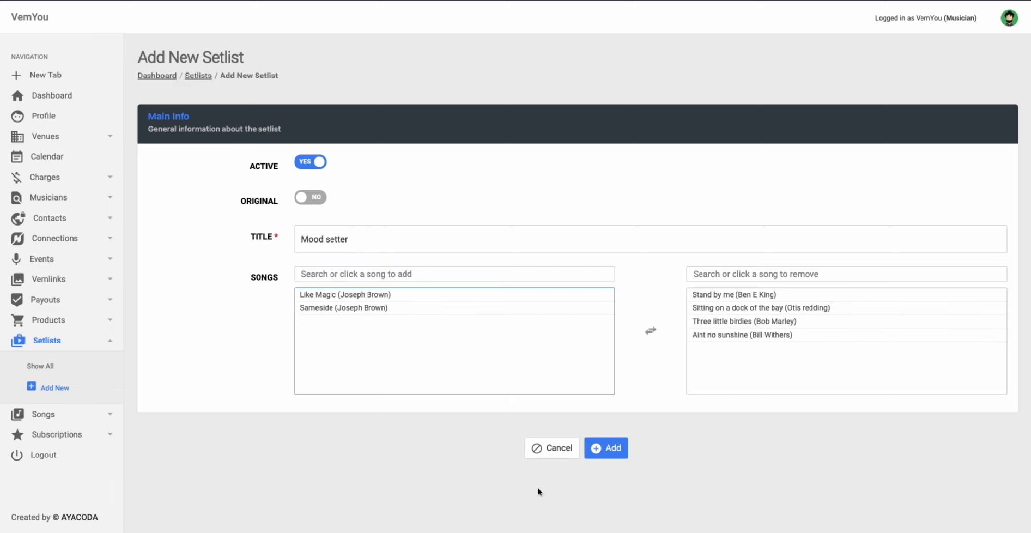
{"action": "left_click", "coordinate": [611, 451]}
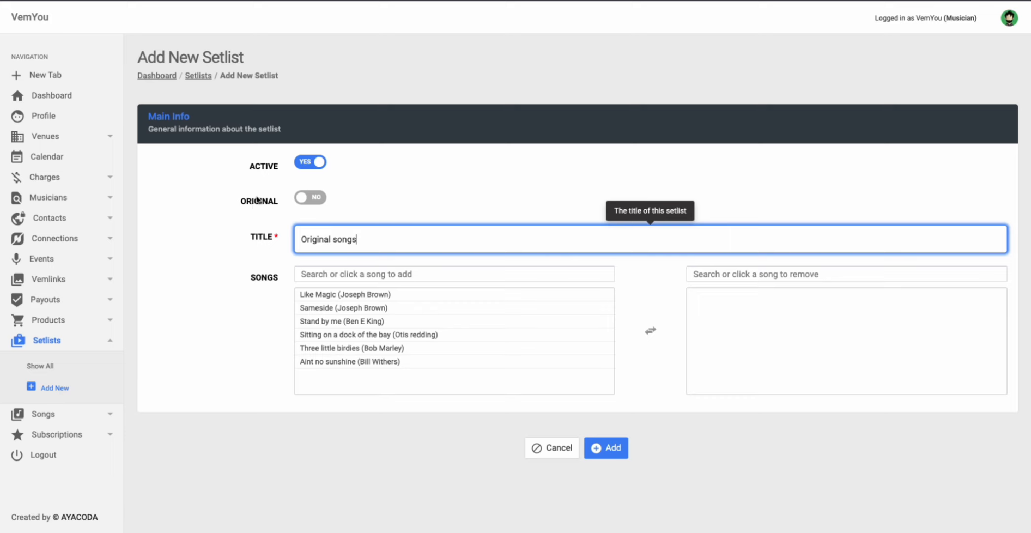
Step: Mark Original songs as original, add Like Magic and Sameside, and save it with Ctrl+S
{"action": "left_click", "coordinate": [312, 200]}
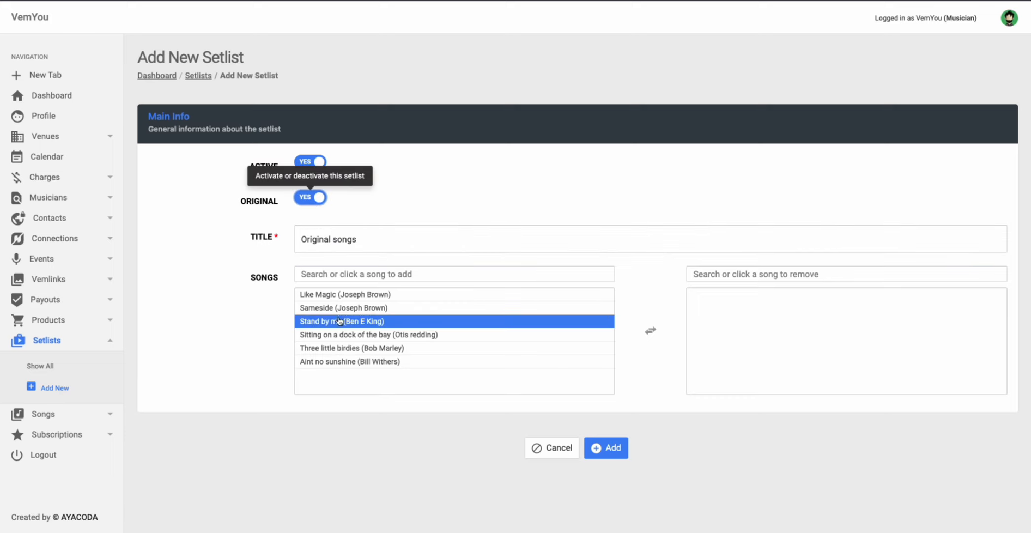
{"action": "left_click", "coordinate": [360, 295]}
{"action": "left_click", "coordinate": [360, 295]}
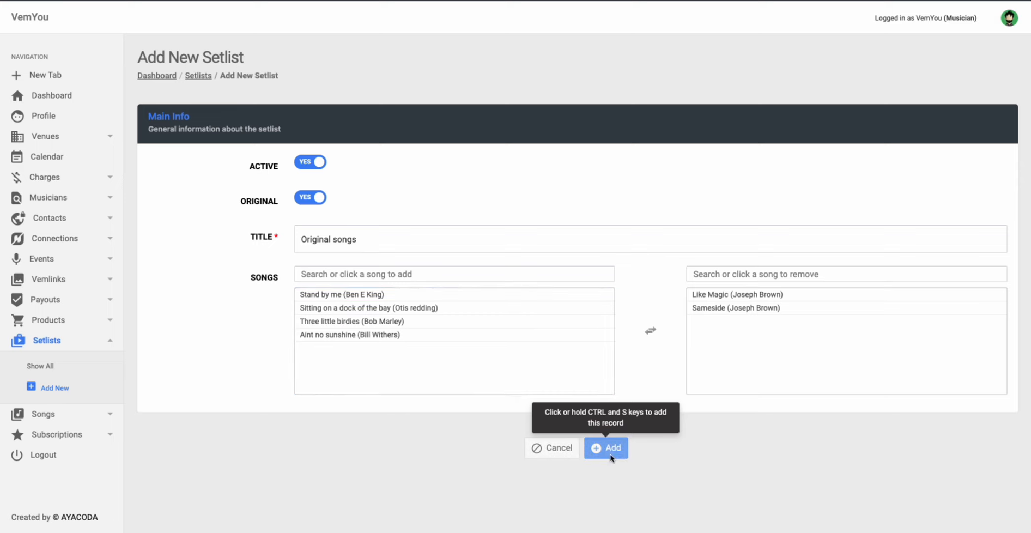
{"action": "key", "text": "ctrl+s"}
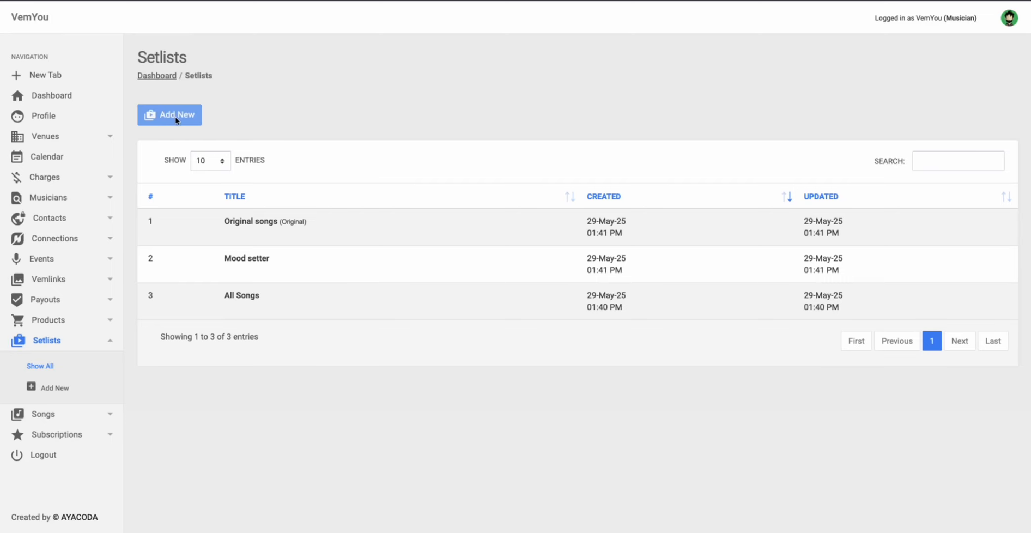
Step: Create a new Sing alongs setlist holding Stand by me (Ben E King) and save it
{"action": "left_click", "coordinate": [174, 116]}
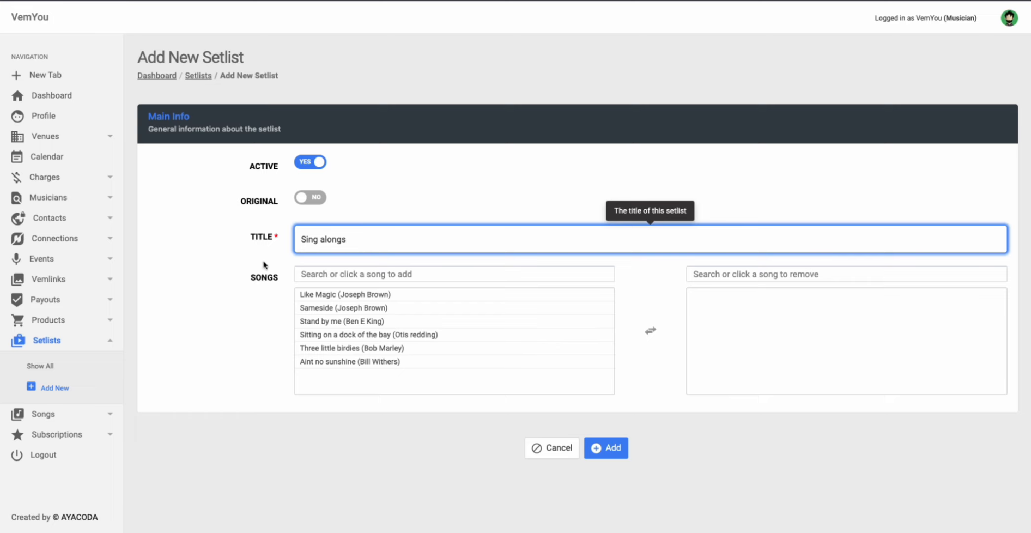
{"action": "left_click", "coordinate": [343, 327]}
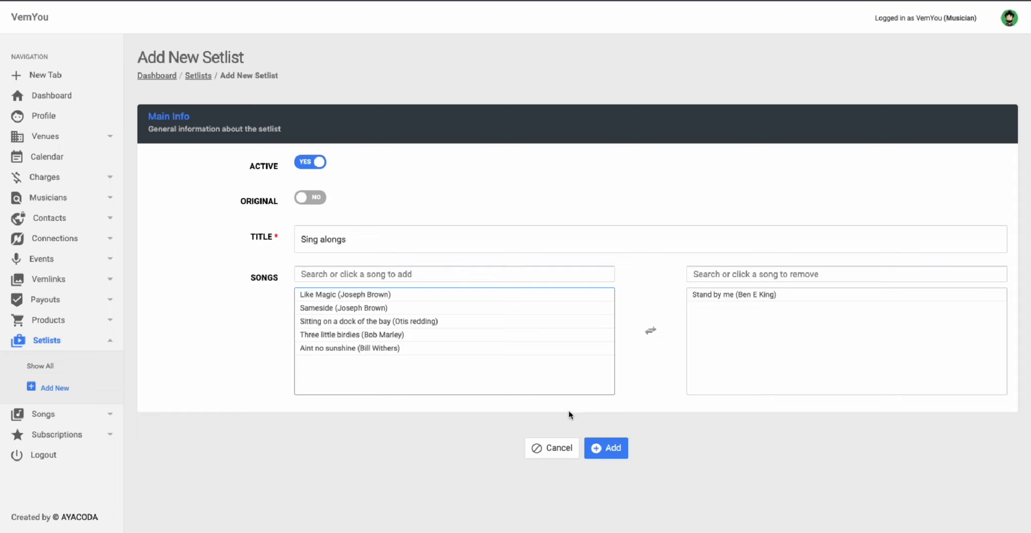
{"action": "left_click", "coordinate": [602, 443]}
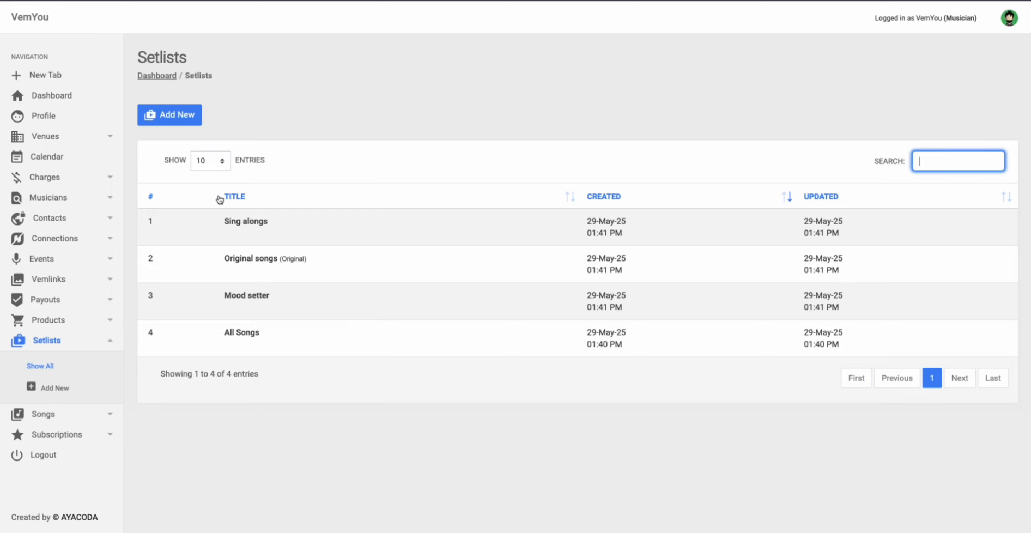
Step: From the dashboard's musician list, open VemYou covers and begin editing its profile
{"action": "left_click", "coordinate": [59, 197]}
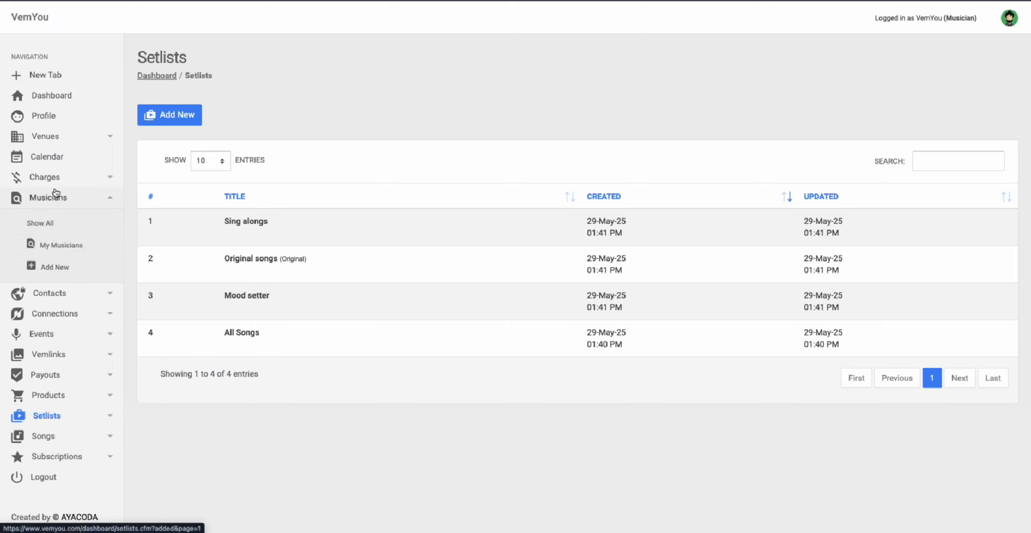
{"action": "left_click", "coordinate": [55, 247]}
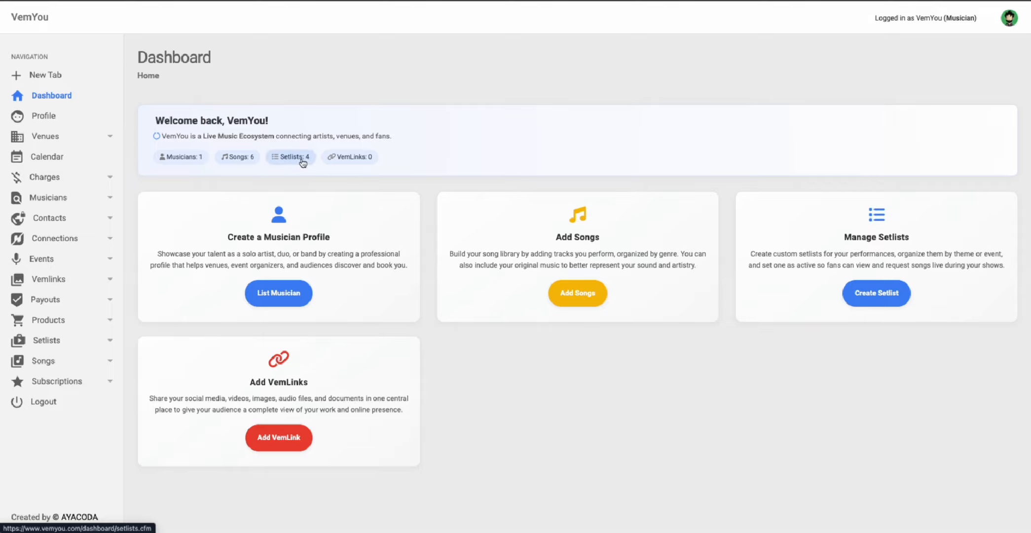
{"action": "left_click", "coordinate": [181, 157]}
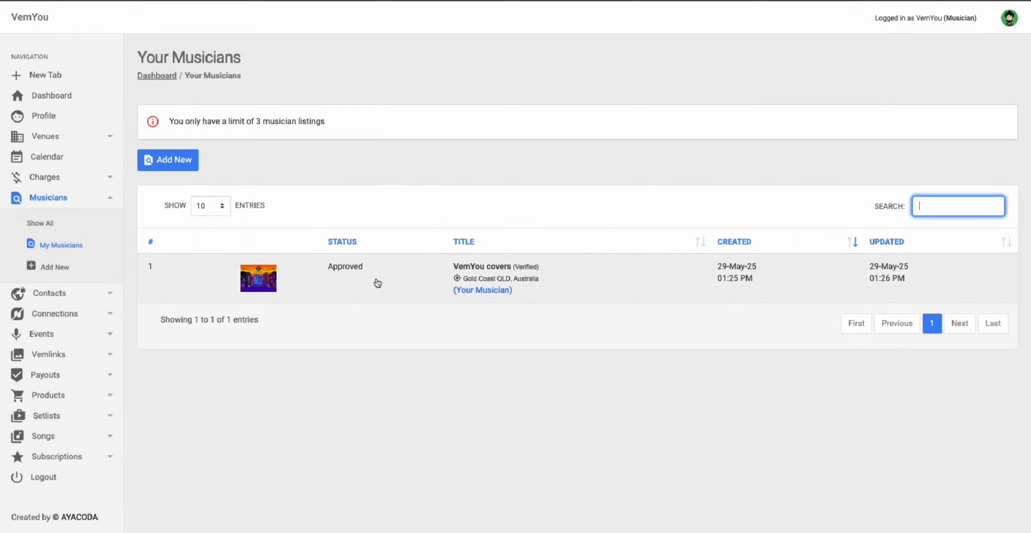
{"action": "left_click", "coordinate": [380, 282]}
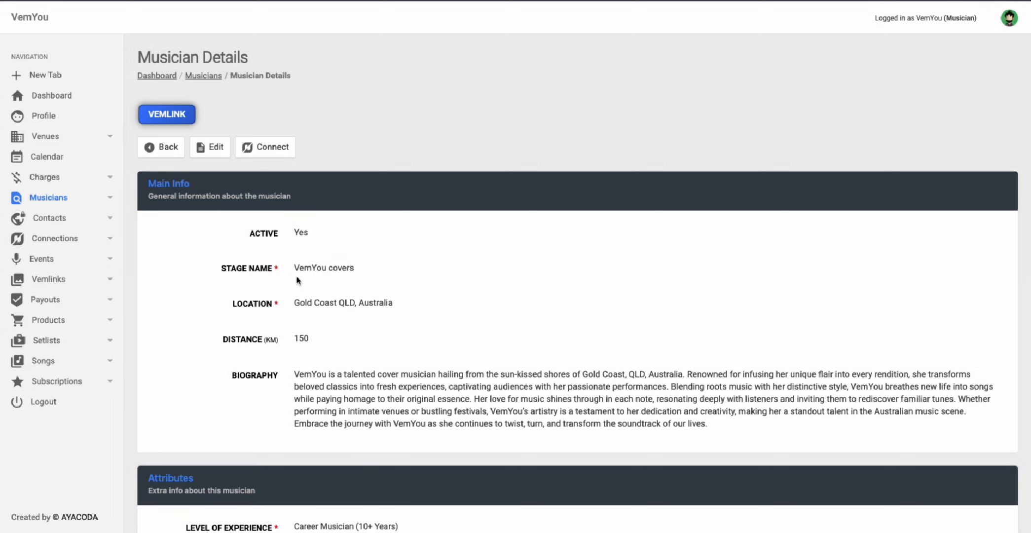
{"action": "scroll", "coordinate": [297, 267], "scroll_direction": "down", "scroll_amount": 3}
{"action": "scroll", "coordinate": [297, 267], "scroll_direction": "up", "scroll_amount": 3}
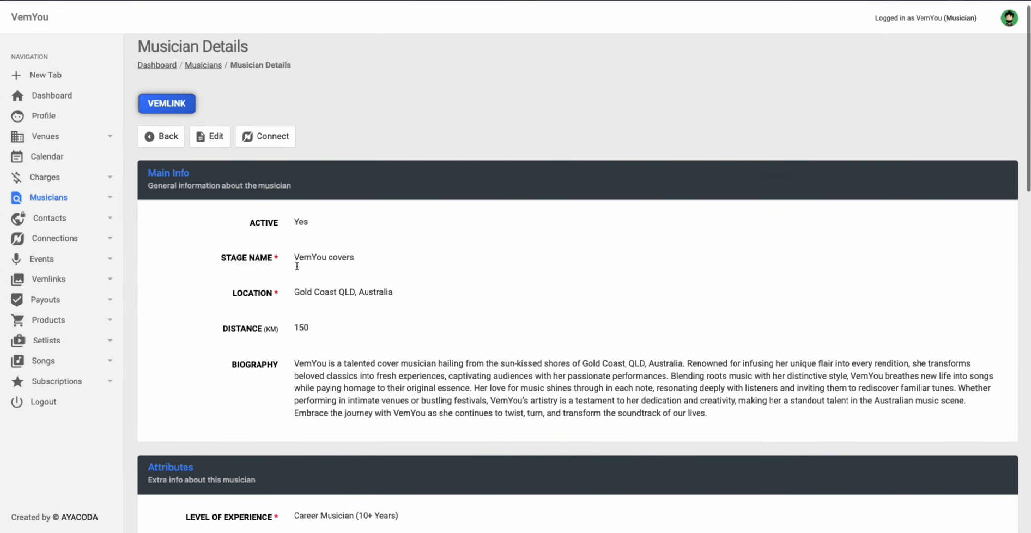
{"action": "left_click", "coordinate": [214, 153]}
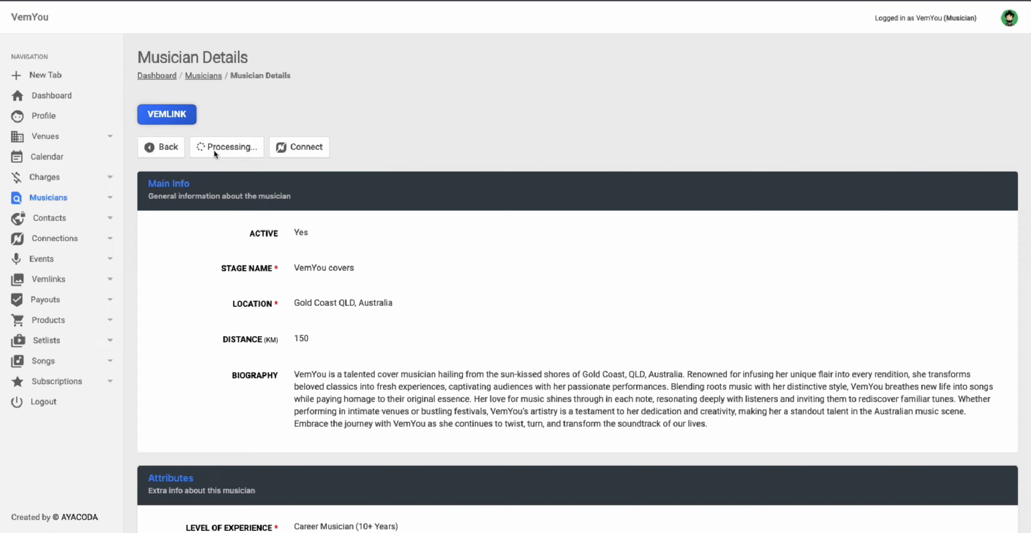
Step: Set the VemYou covers active setlist to All Songs and update the profile
{"action": "scroll", "coordinate": [316, 266], "scroll_direction": "down", "scroll_amount": 10}
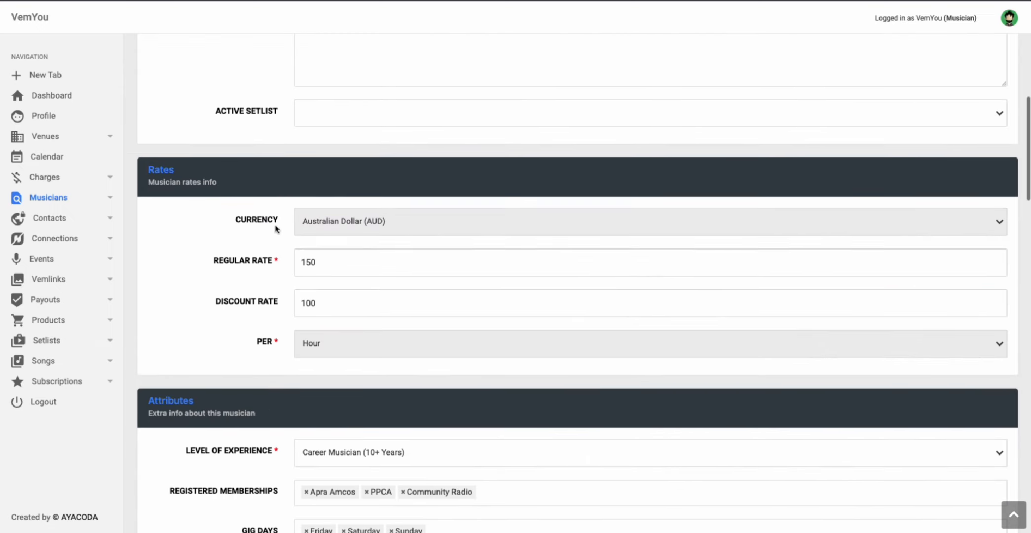
{"action": "scroll", "coordinate": [273, 185], "scroll_direction": "up", "scroll_amount": 3}
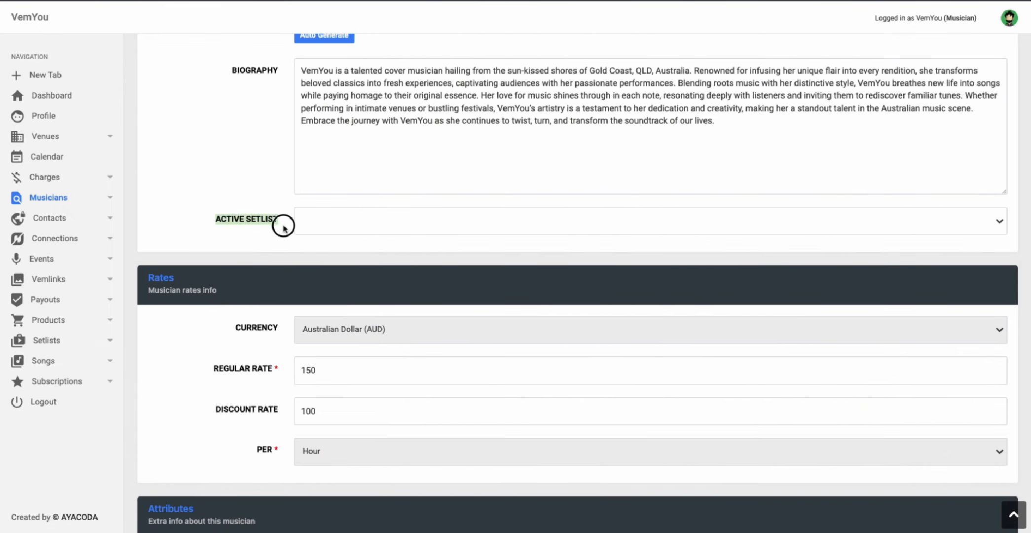
{"action": "scroll", "coordinate": [263, 225], "scroll_direction": "up", "scroll_amount": 3}
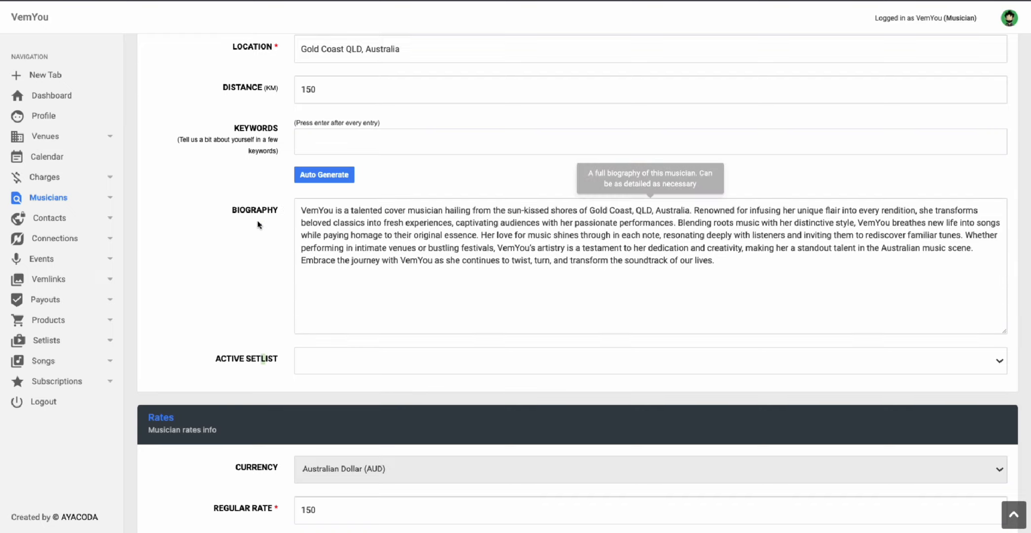
{"action": "scroll", "coordinate": [306, 207], "scroll_direction": "down", "scroll_amount": 3}
{"action": "left_click", "coordinate": [353, 207]}
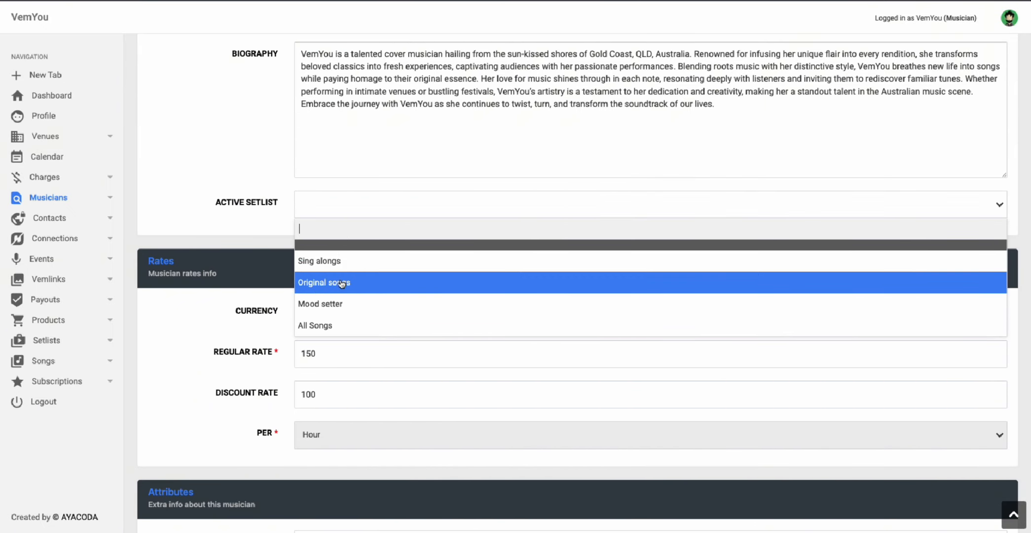
{"action": "left_click", "coordinate": [317, 325]}
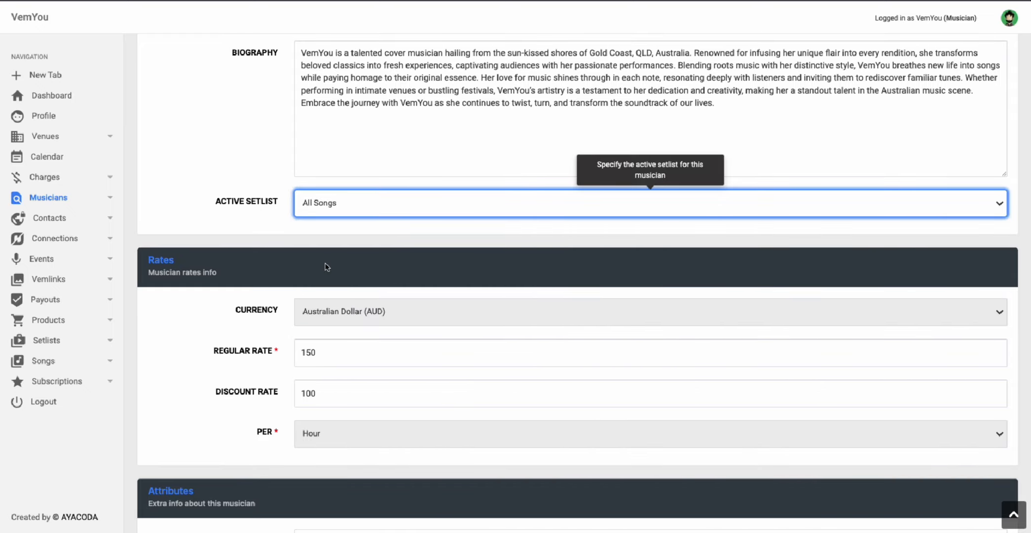
{"action": "scroll", "coordinate": [240, 216], "scroll_direction": "down", "scroll_amount": 20}
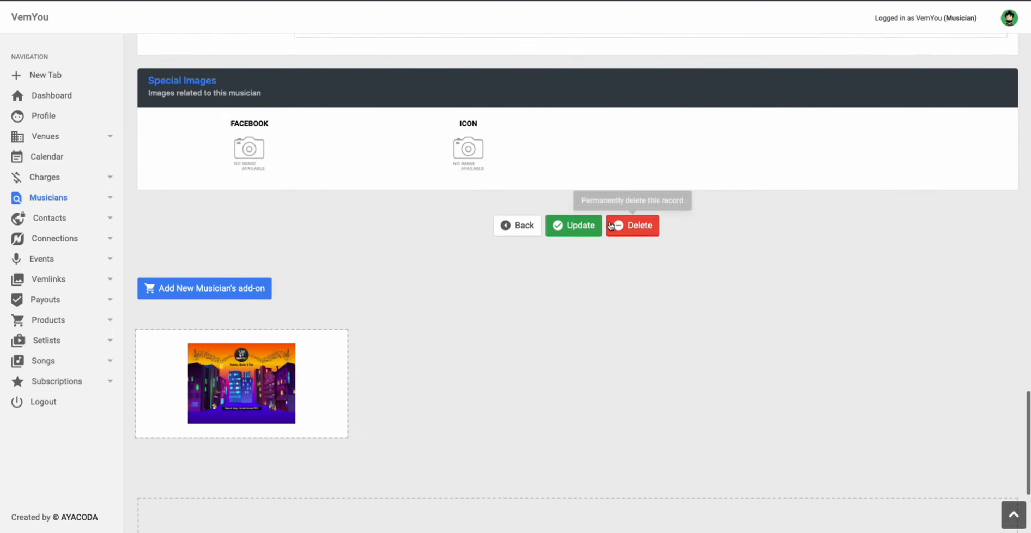
{"action": "left_click", "coordinate": [581, 221]}
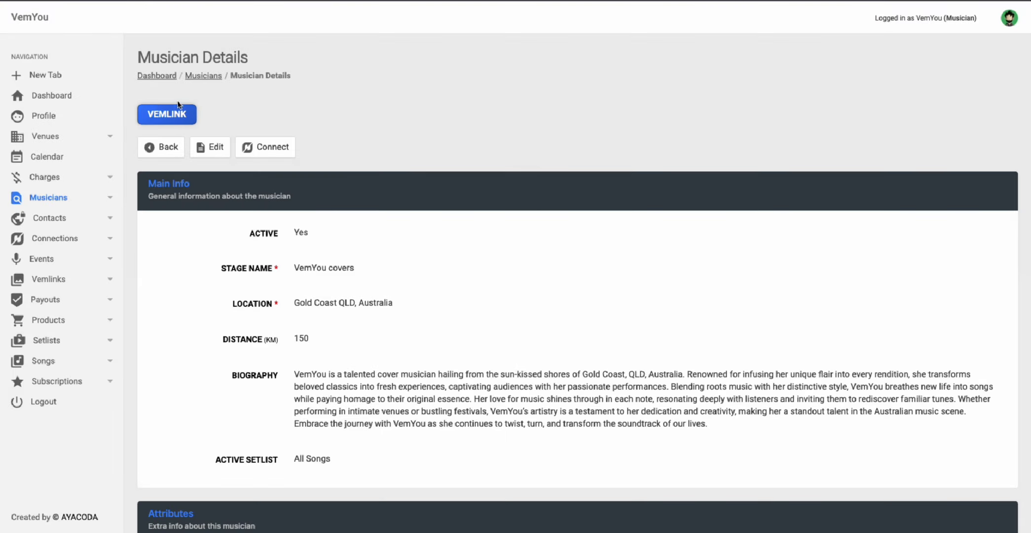
Step: Open the VemYou covers public VemLink page and scroll through it
{"action": "scroll", "coordinate": [376, 332], "scroll_direction": "down", "scroll_amount": 15}
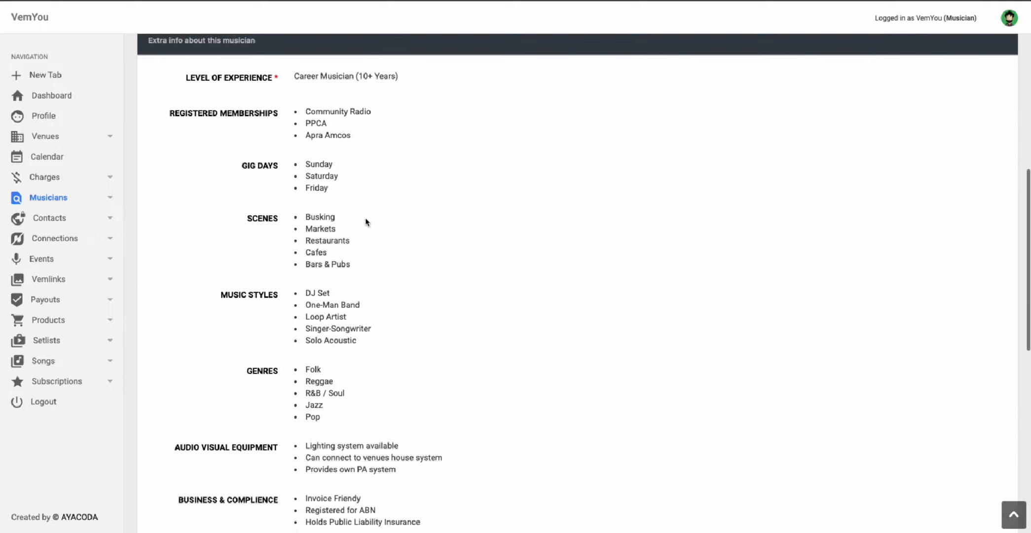
{"action": "scroll", "coordinate": [362, 214], "scroll_direction": "up", "scroll_amount": 15}
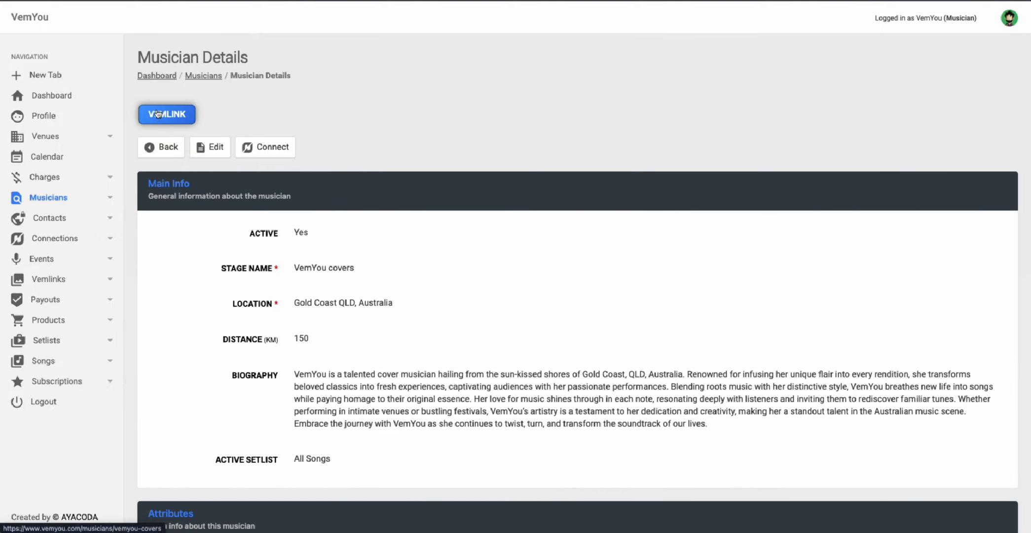
{"action": "left_click", "coordinate": [158, 114]}
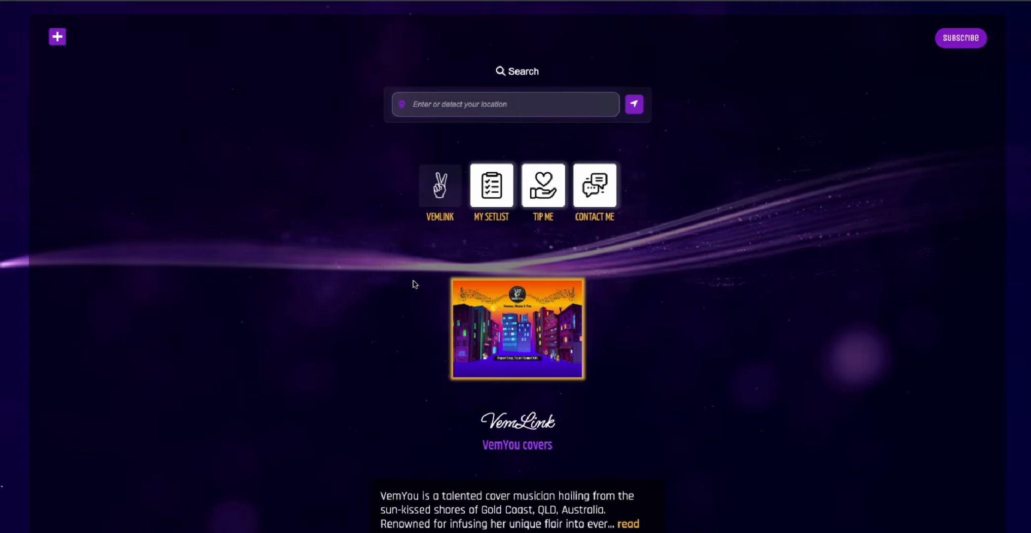
{"action": "scroll", "coordinate": [447, 238], "scroll_direction": "down", "scroll_amount": 5}
{"action": "scroll", "coordinate": [382, 200], "scroll_direction": "down", "scroll_amount": 4}
{"action": "scroll", "coordinate": [382, 204], "scroll_direction": "up", "scroll_amount": 9}
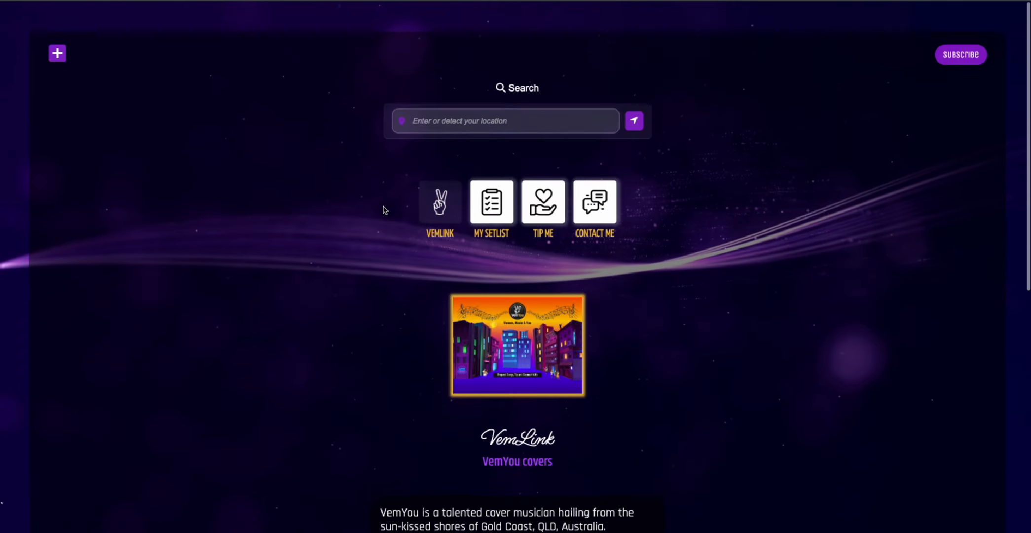
{"action": "scroll", "coordinate": [427, 195], "scroll_direction": "down", "scroll_amount": 9}
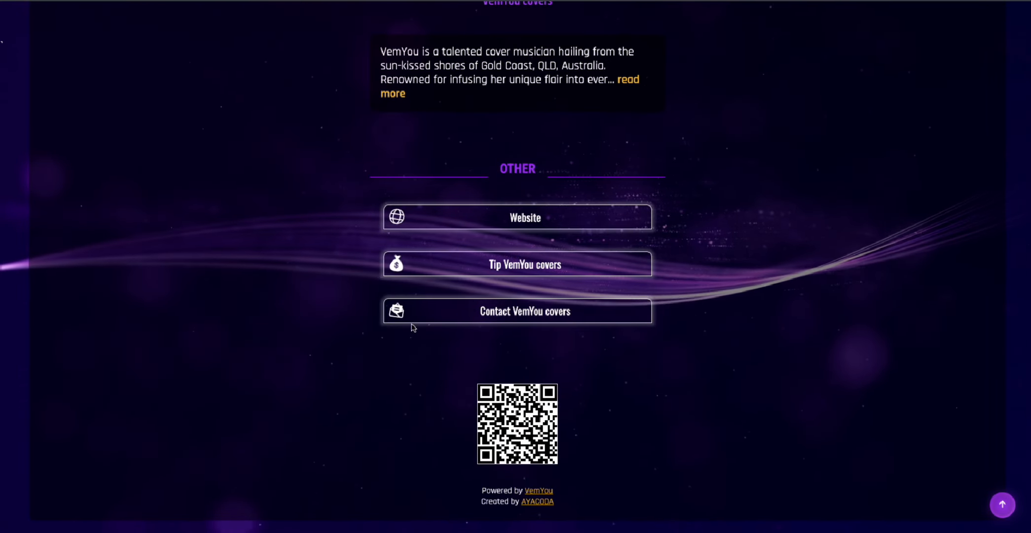
{"action": "scroll", "coordinate": [444, 271], "scroll_direction": "up", "scroll_amount": 3}
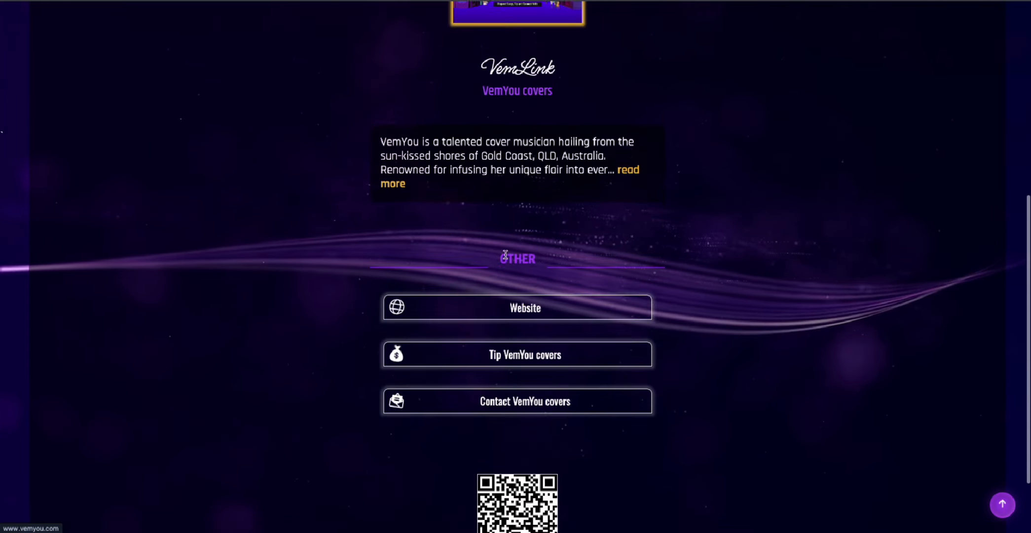
Step: Expand the full biography with 'read more', then collapse it with 'read less'
{"action": "left_click", "coordinate": [393, 223]}
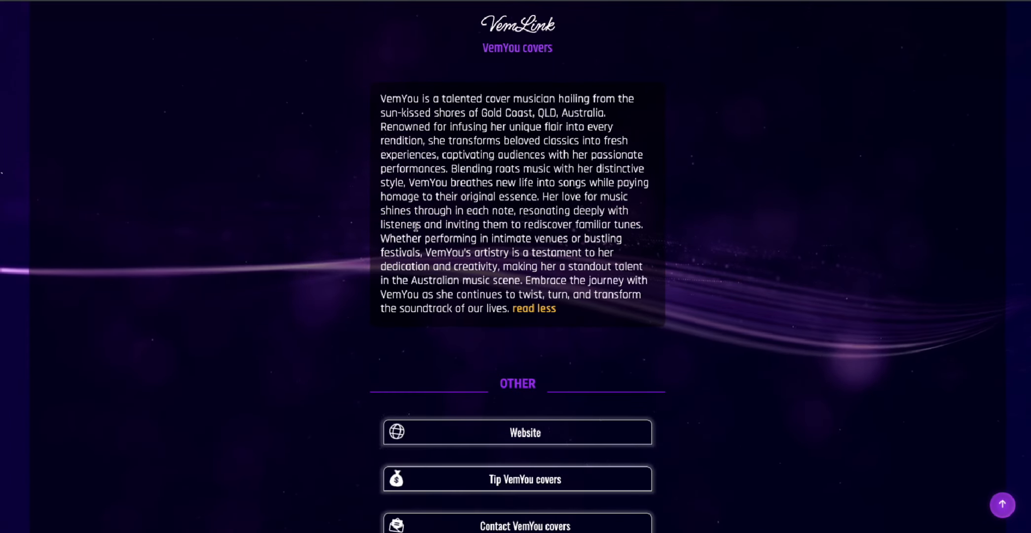
{"action": "left_click", "coordinate": [526, 306]}
{"action": "scroll", "coordinate": [513, 301], "scroll_direction": "up", "scroll_amount": 4}
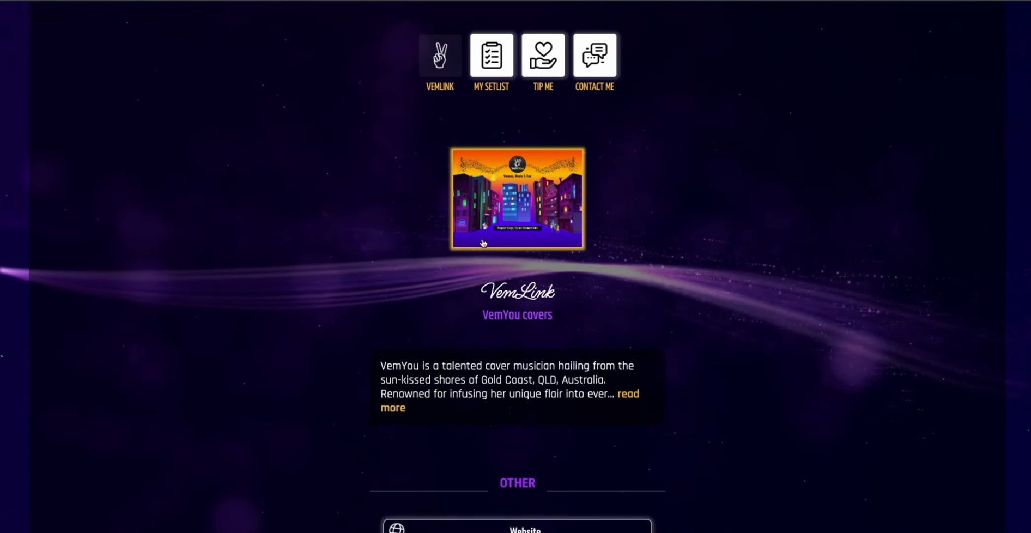
{"action": "scroll", "coordinate": [451, 261], "scroll_direction": "up", "scroll_amount": 3}
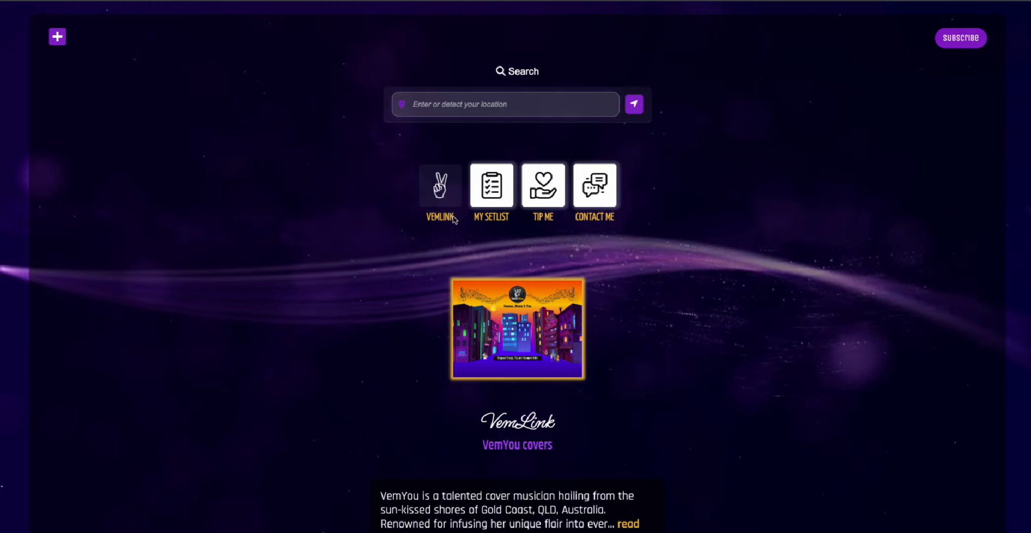
Step: Scroll through the full public setlist, then return to Musician Details and start editing
{"action": "left_click", "coordinate": [496, 195]}
{"action": "scroll", "coordinate": [489, 208], "scroll_direction": "down", "scroll_amount": 4}
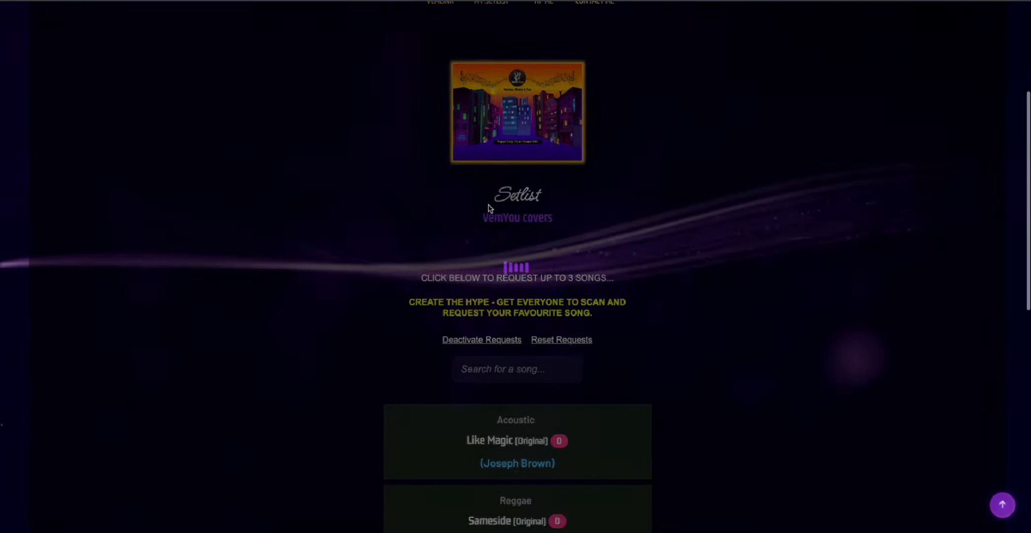
{"action": "scroll", "coordinate": [486, 205], "scroll_direction": "up", "scroll_amount": 4}
{"action": "scroll", "coordinate": [498, 209], "scroll_direction": "down", "scroll_amount": 3}
{"action": "scroll", "coordinate": [500, 210], "scroll_direction": "down", "scroll_amount": 5}
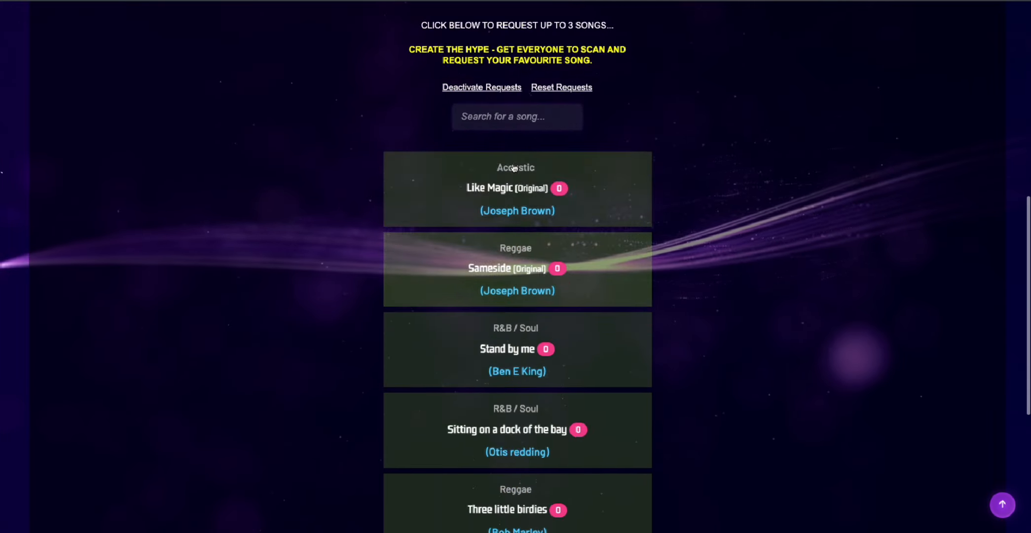
{"action": "scroll", "coordinate": [501, 210], "scroll_direction": "up", "scroll_amount": 5}
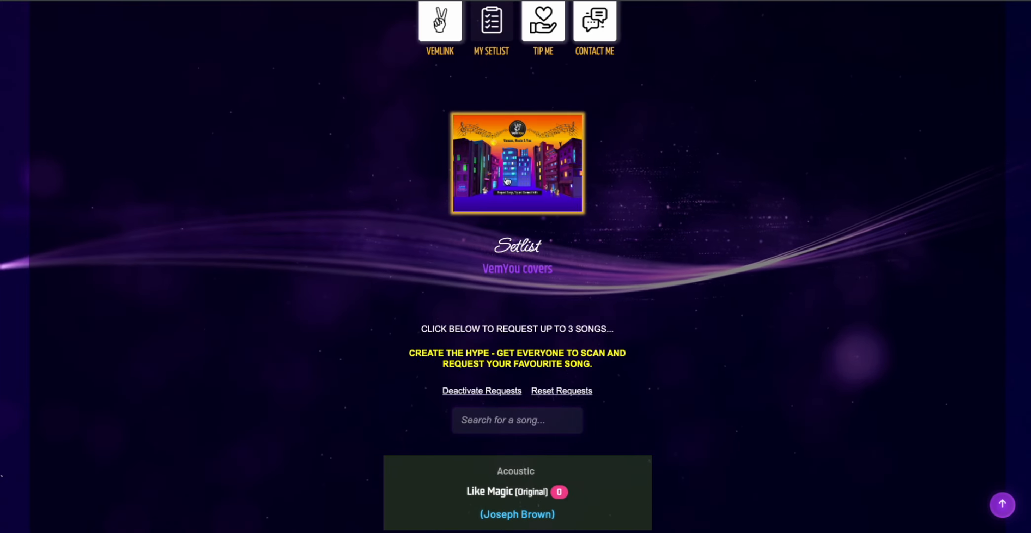
{"action": "scroll", "coordinate": [502, 219], "scroll_direction": "down", "scroll_amount": 8}
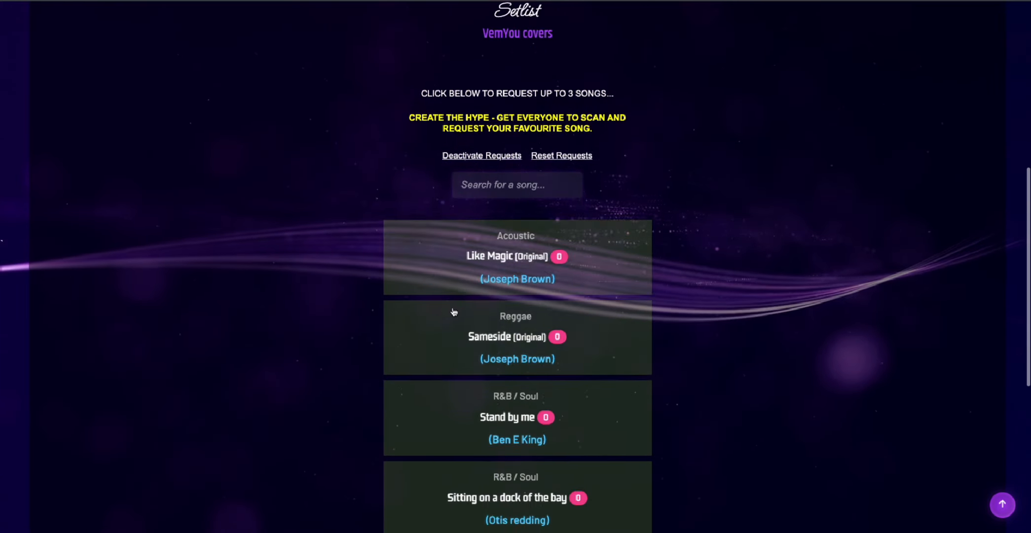
{"action": "scroll", "coordinate": [517, 330], "scroll_direction": "up", "scroll_amount": 3}
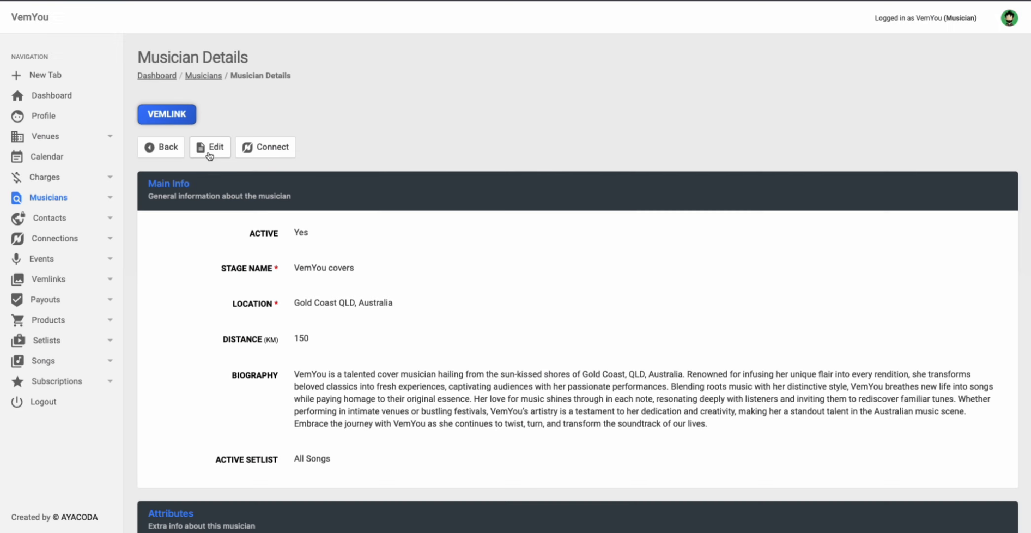
{"action": "left_click", "coordinate": [209, 156]}
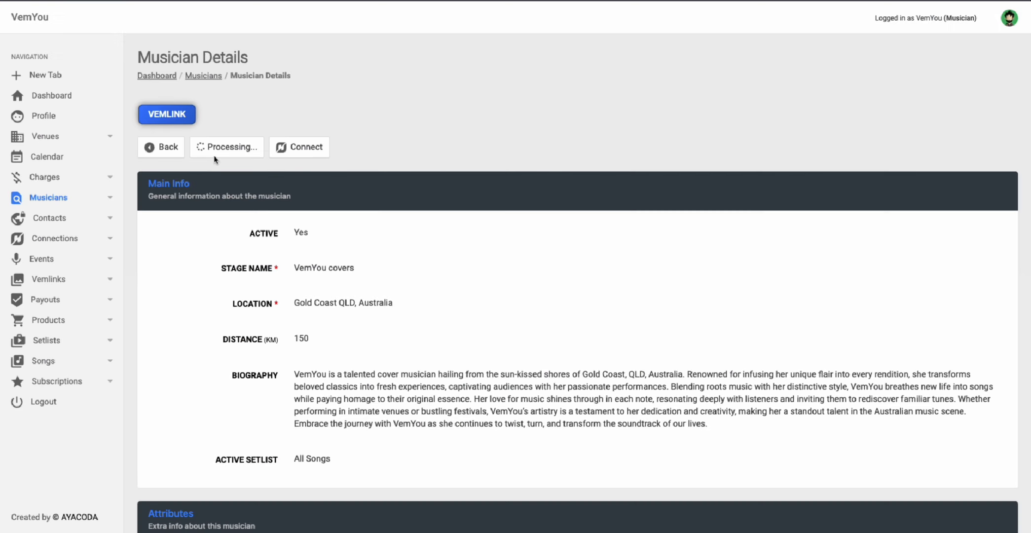
Step: Choose Original songs as the active setlist and save the profile with Update
{"action": "scroll", "coordinate": [345, 264], "scroll_direction": "down", "scroll_amount": 7}
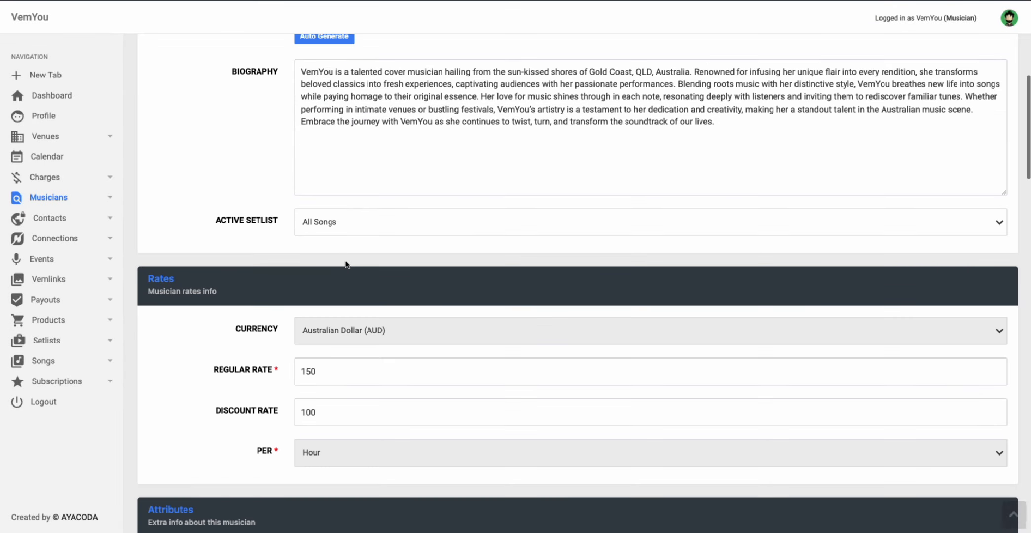
{"action": "left_click", "coordinate": [339, 224]}
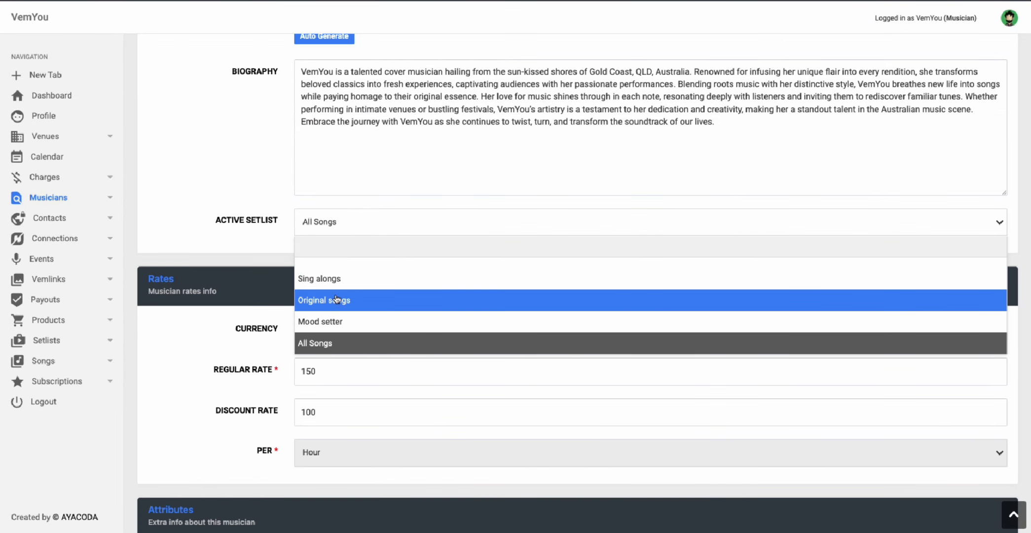
{"action": "left_click", "coordinate": [318, 299]}
{"action": "scroll", "coordinate": [339, 263], "scroll_direction": "down", "scroll_amount": 15}
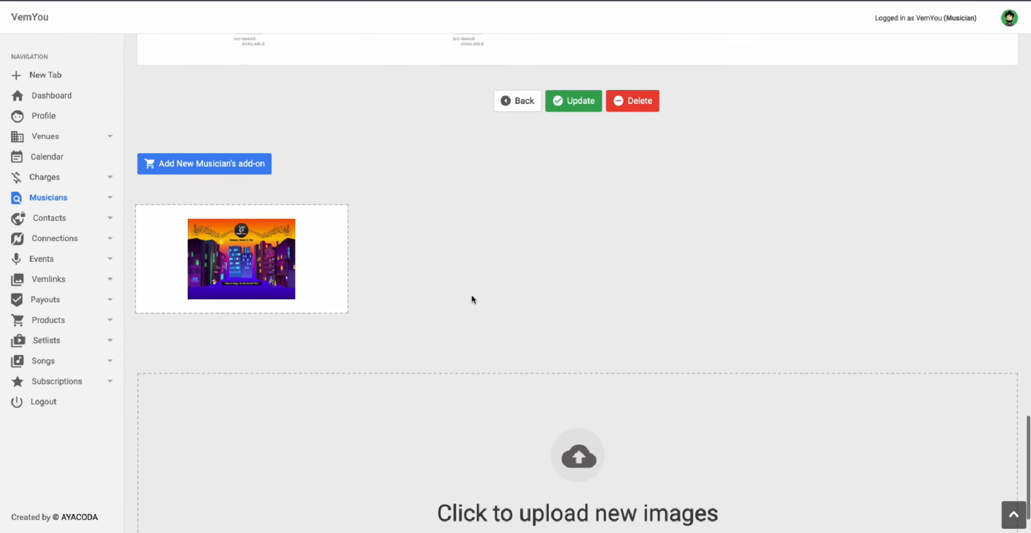
{"action": "left_click", "coordinate": [593, 168]}
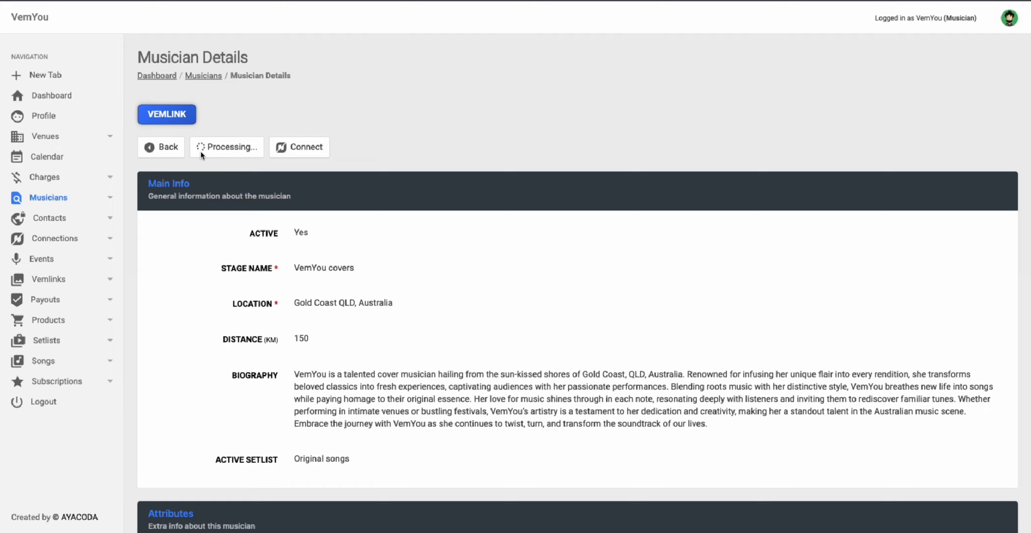
Step: Pick Sing alongs as the active setlist and save the profile with Update
{"action": "scroll", "coordinate": [292, 284], "scroll_direction": "down", "scroll_amount": 6}
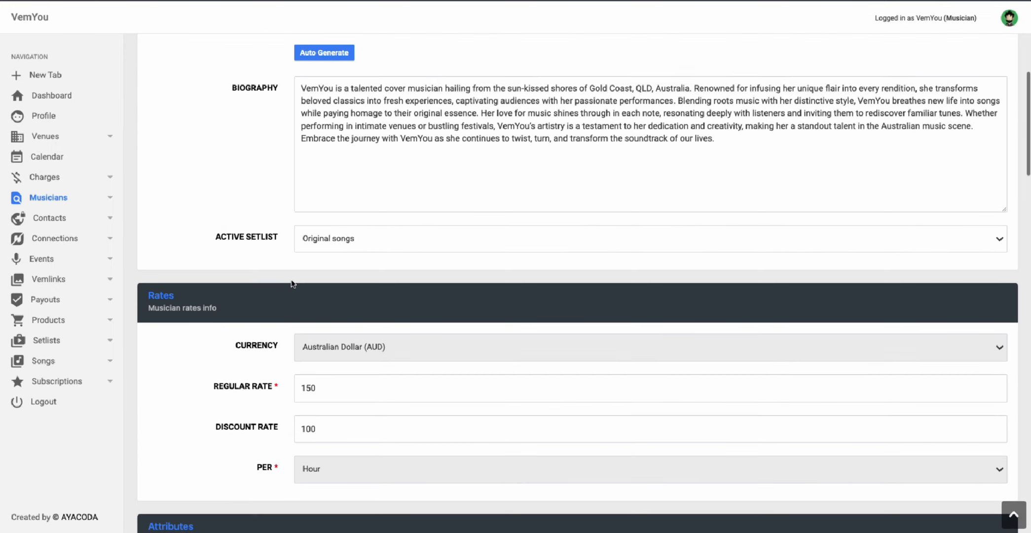
{"action": "left_click", "coordinate": [324, 252]}
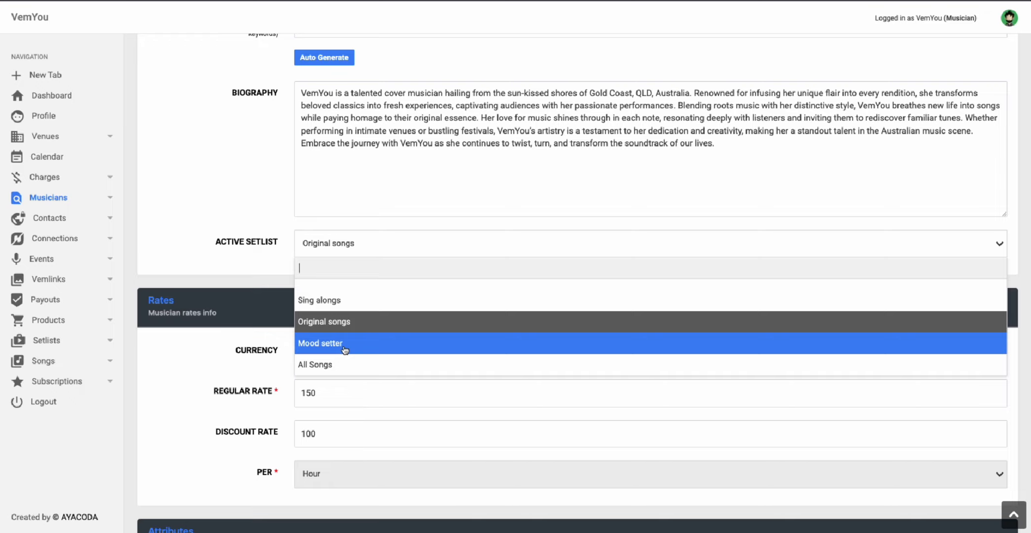
{"action": "left_click", "coordinate": [320, 301]}
{"action": "scroll", "coordinate": [322, 306], "scroll_direction": "down", "scroll_amount": 10}
{"action": "scroll", "coordinate": [322, 301], "scroll_direction": "up", "scroll_amount": 10}
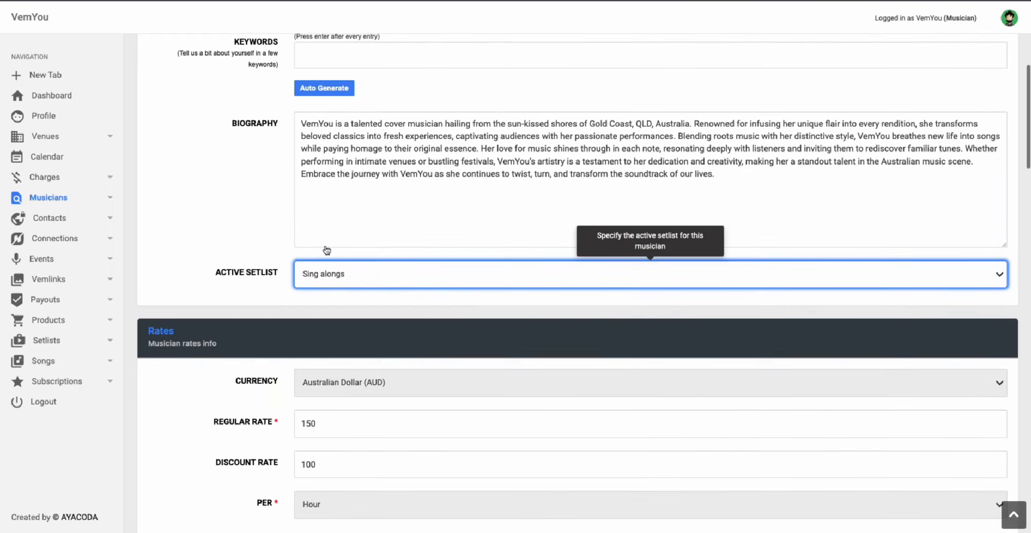
{"action": "left_click", "coordinate": [325, 245]}
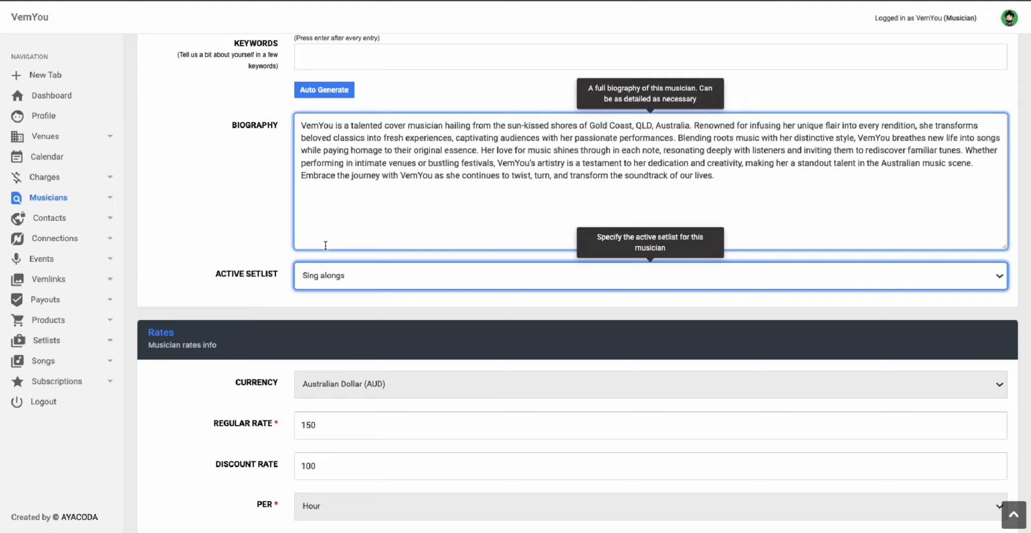
{"action": "scroll", "coordinate": [330, 237], "scroll_direction": "down", "scroll_amount": 2}
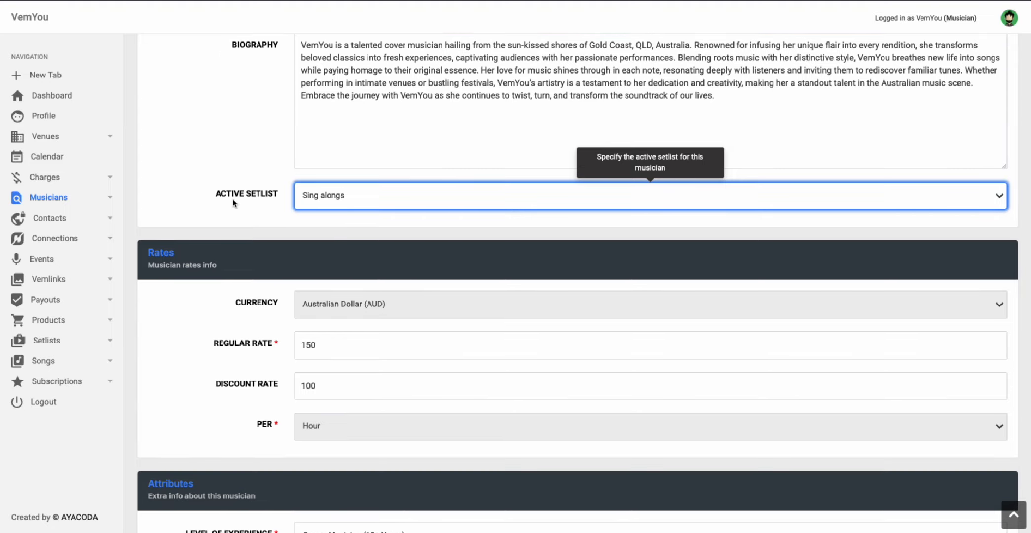
{"action": "scroll", "coordinate": [234, 202], "scroll_direction": "down", "scroll_amount": 20}
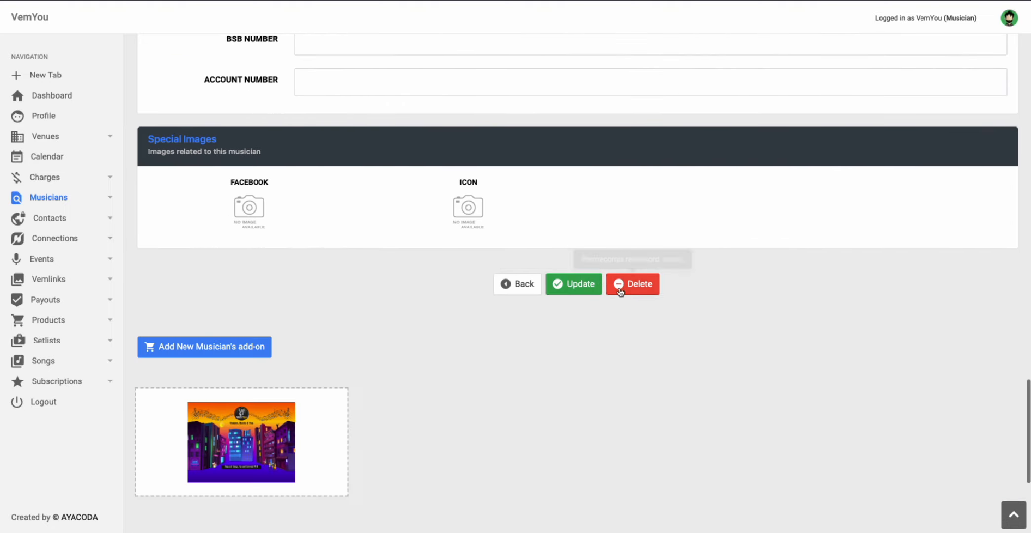
{"action": "left_click", "coordinate": [573, 284]}
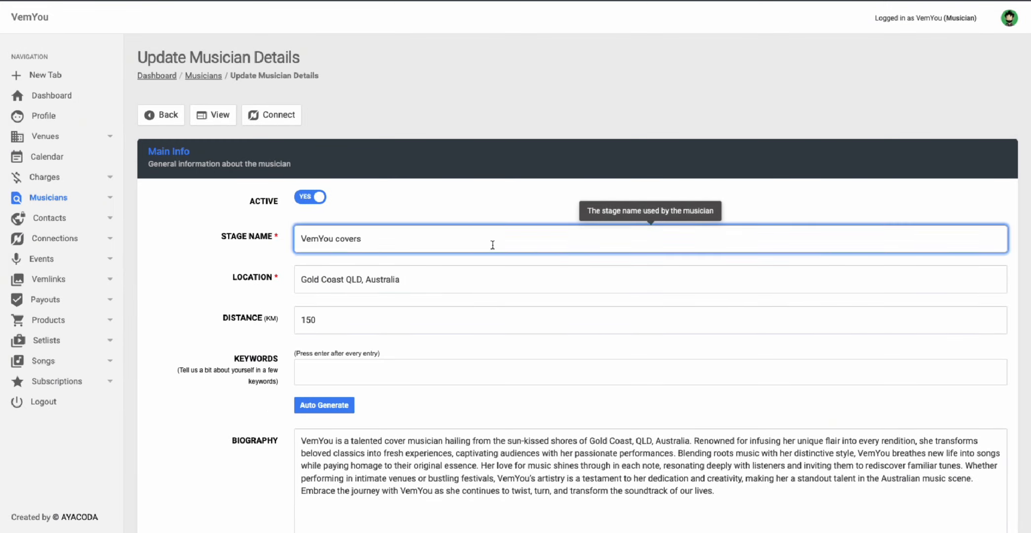
Step: Review the Active Setlist choices and the public setlist page, then return to the dashboard
{"action": "scroll", "coordinate": [454, 277], "scroll_direction": "down", "scroll_amount": 5}
{"action": "left_click", "coordinate": [334, 368]}
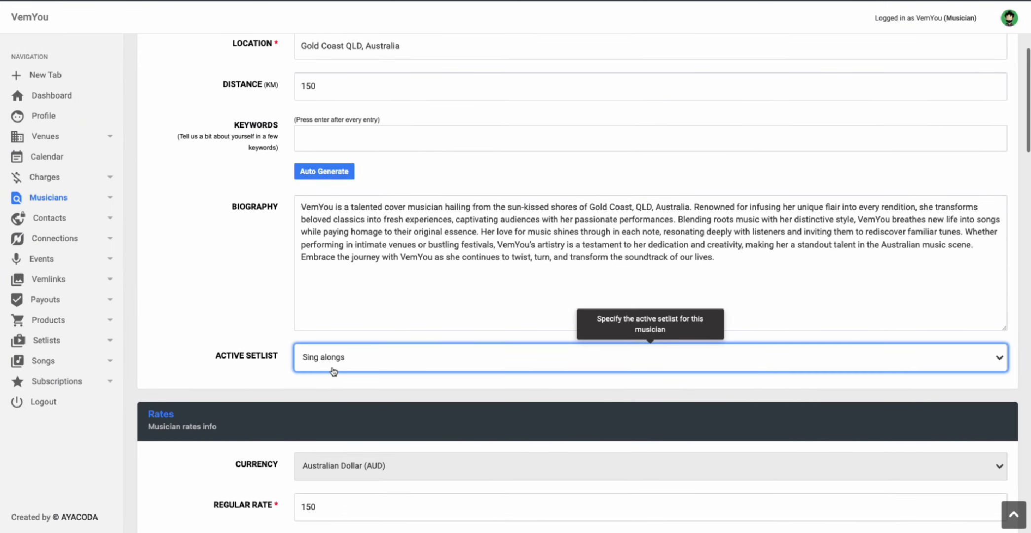
{"action": "scroll", "coordinate": [337, 482], "scroll_direction": "down", "scroll_amount": 20}
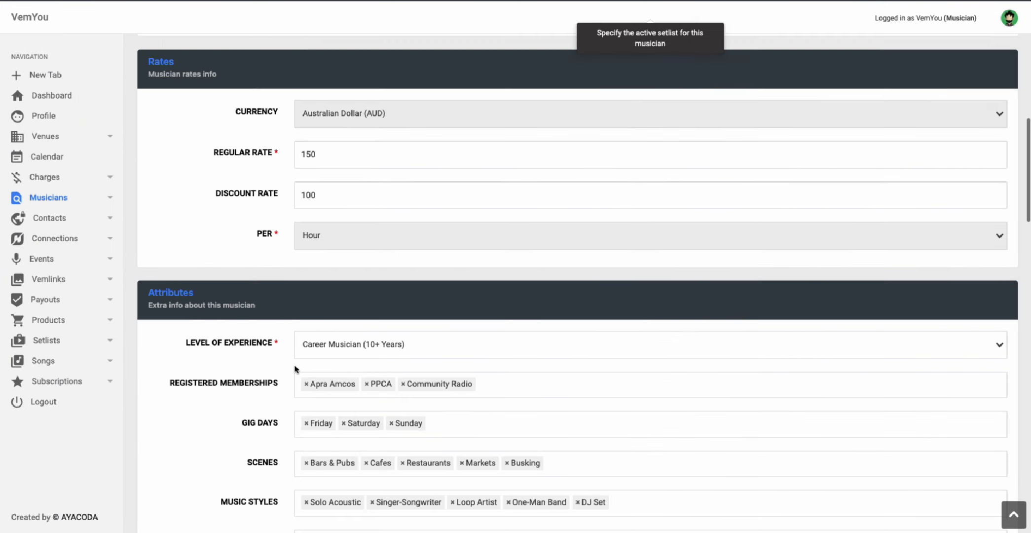
{"action": "scroll", "coordinate": [642, 347], "scroll_direction": "down", "scroll_amount": 4}
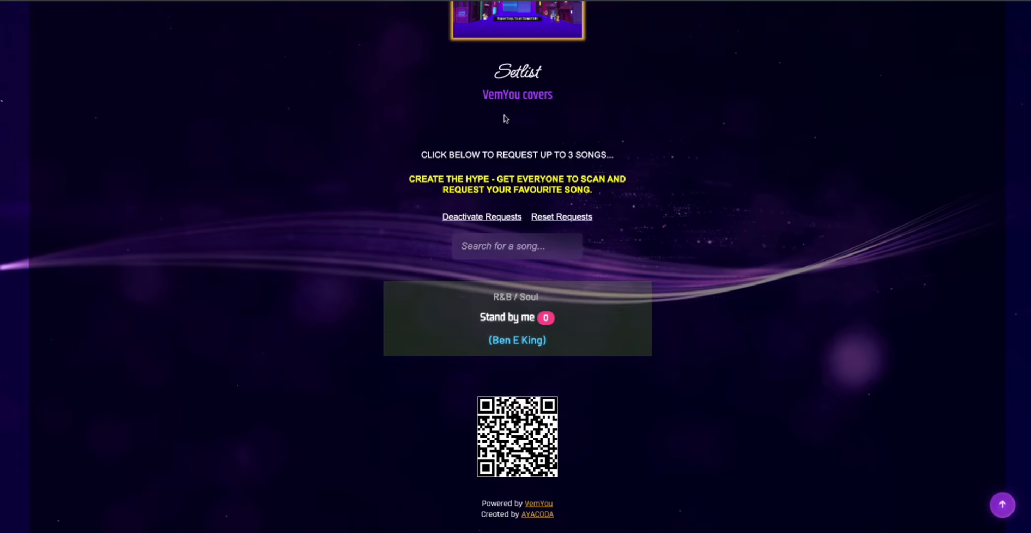
{"action": "scroll", "coordinate": [410, 273], "scroll_direction": "down", "scroll_amount": 8}
{"action": "scroll", "coordinate": [411, 272], "scroll_direction": "up", "scroll_amount": 14}
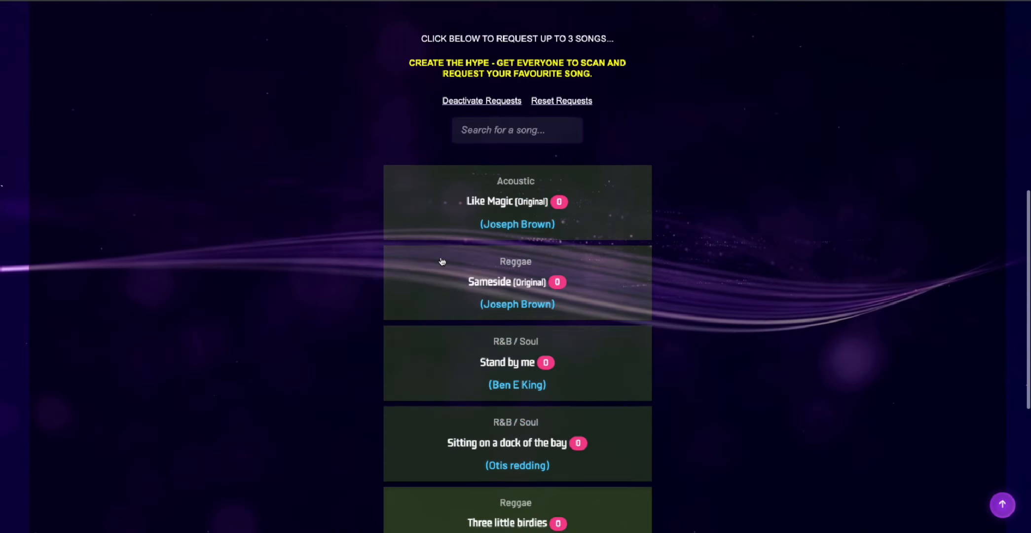
{"action": "scroll", "coordinate": [395, 165], "scroll_direction": "down", "scroll_amount": 8}
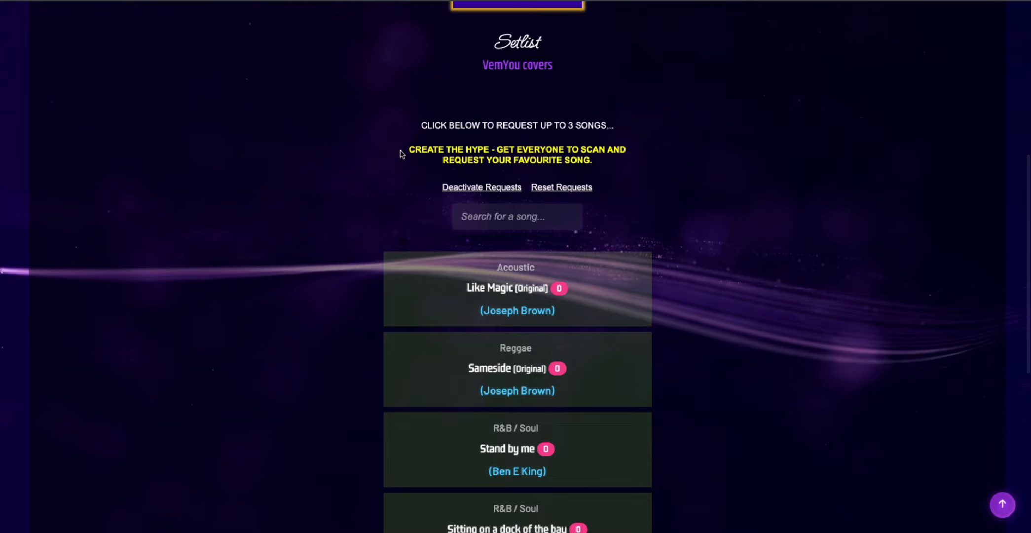
{"action": "scroll", "coordinate": [403, 152], "scroll_direction": "up", "scroll_amount": 8}
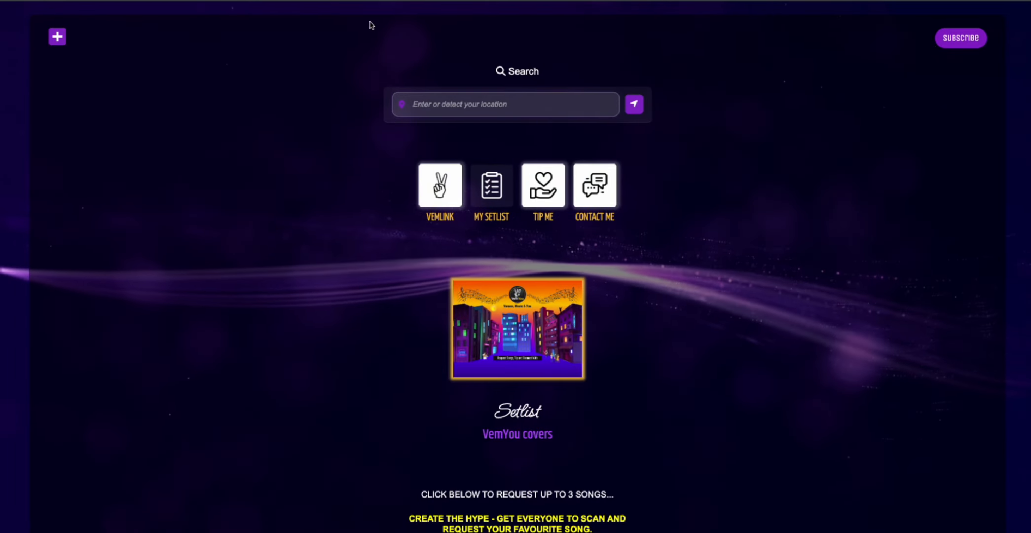
{"action": "scroll", "coordinate": [420, 248], "scroll_direction": "down", "scroll_amount": 15}
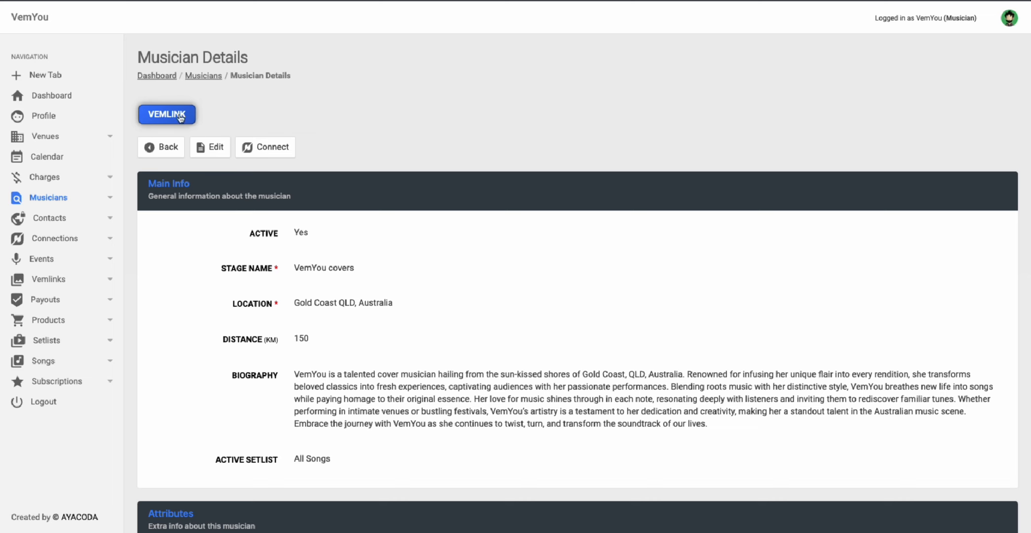
{"action": "left_click", "coordinate": [295, 148]}
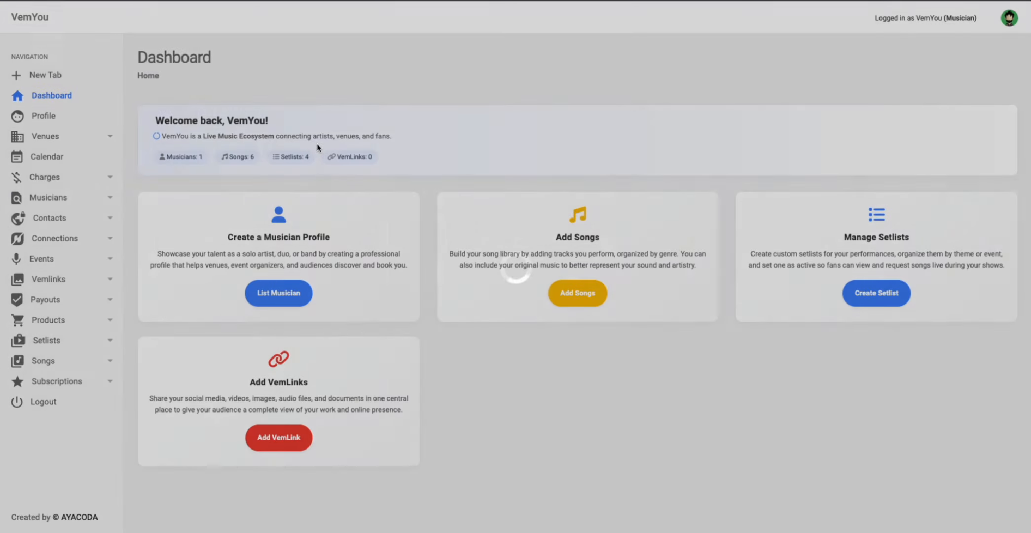